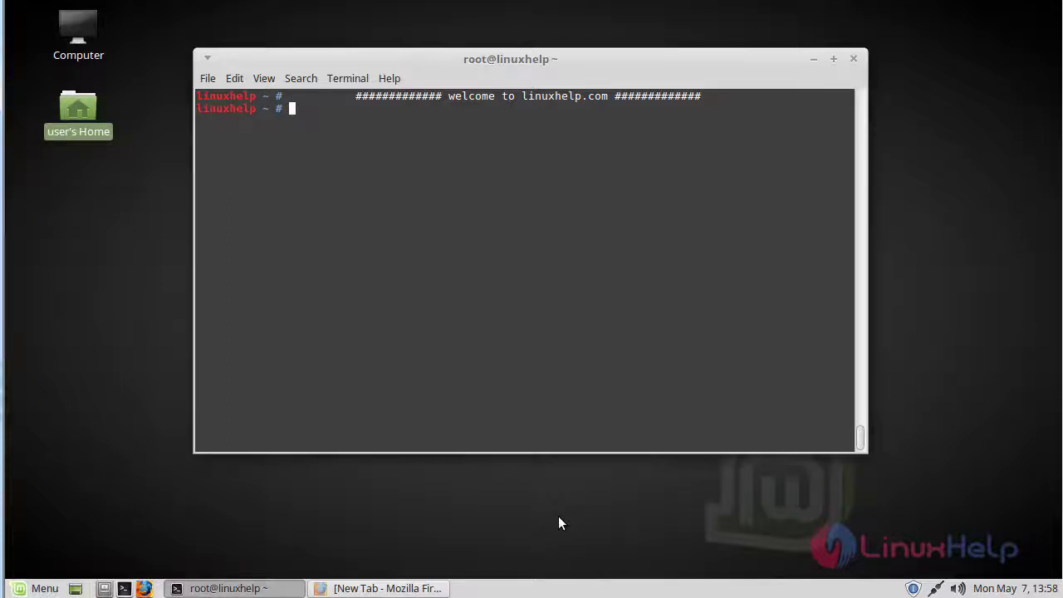
Bring the Firefox window with the blank New Tab in front of the root terminal.
click(558, 517)
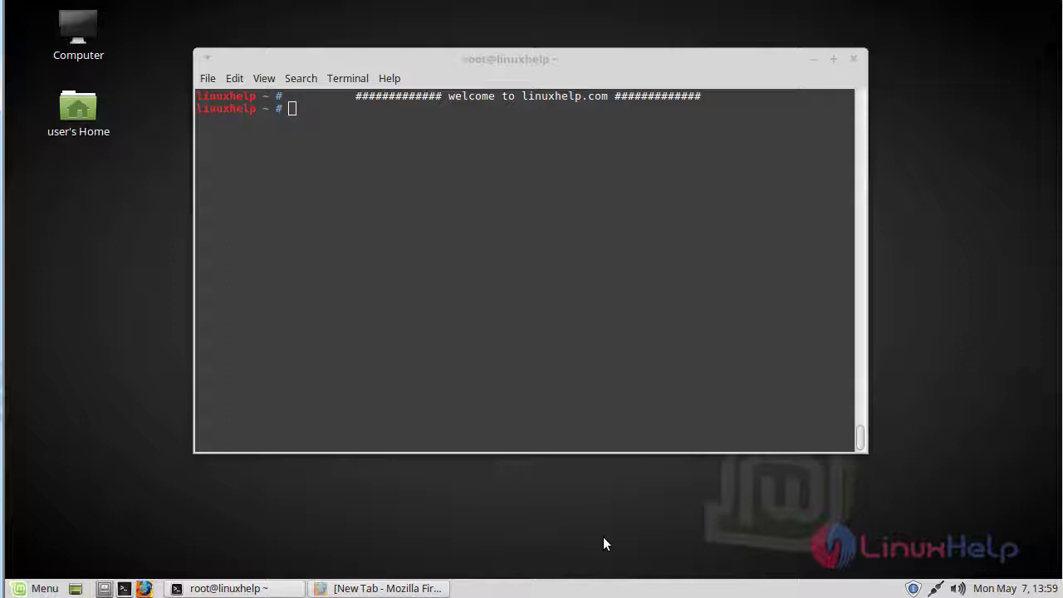
Load the ICE Hrm SourceForge project page from the pasted URL in Firefox.
click(427, 588)
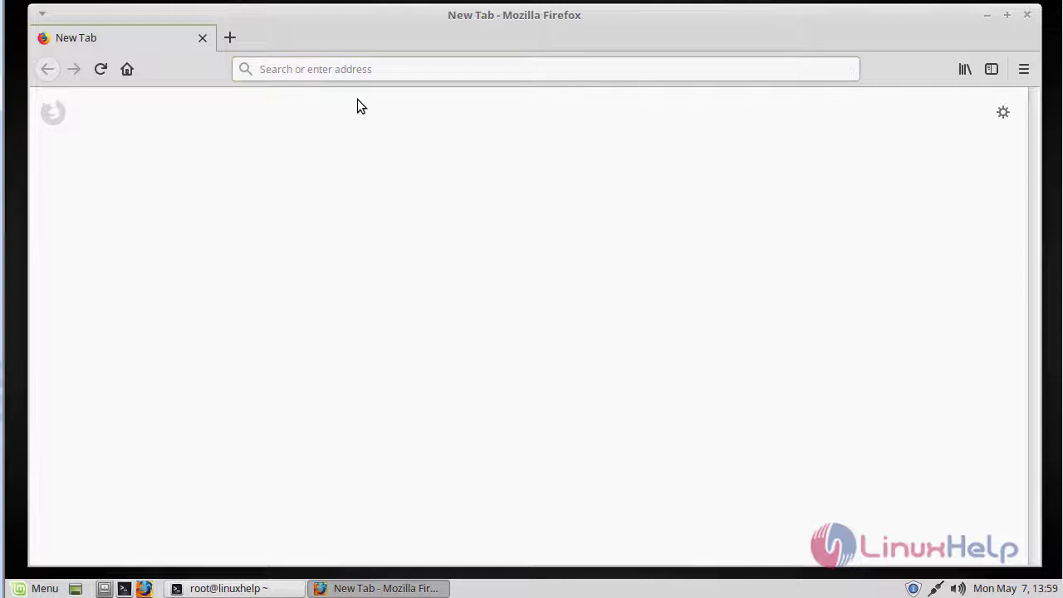
click(373, 71)
text(https://sourceforge.net/projects/icehrm/?source=typ_redirect)
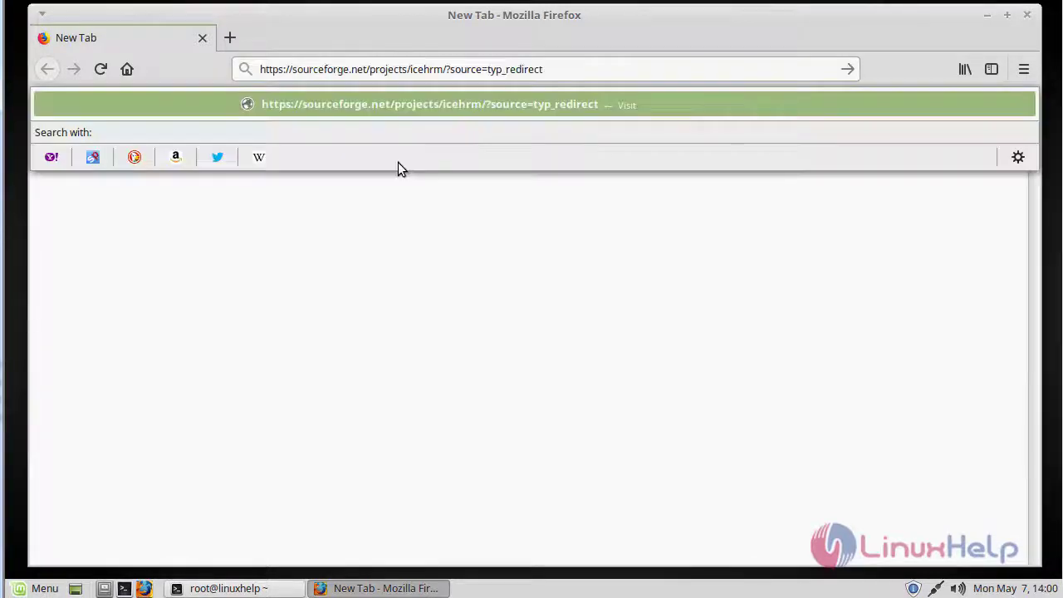
key(Return)
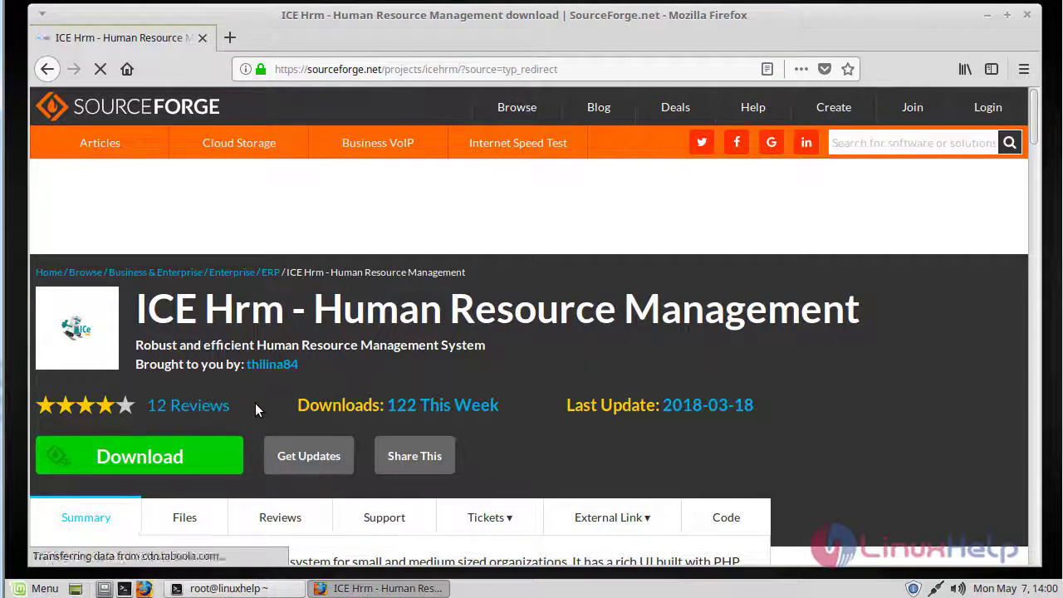
Download and save icehrm_v21.1.0.OS.zip (14.8 MB), confirming it in the Downloads panel.
click(215, 450)
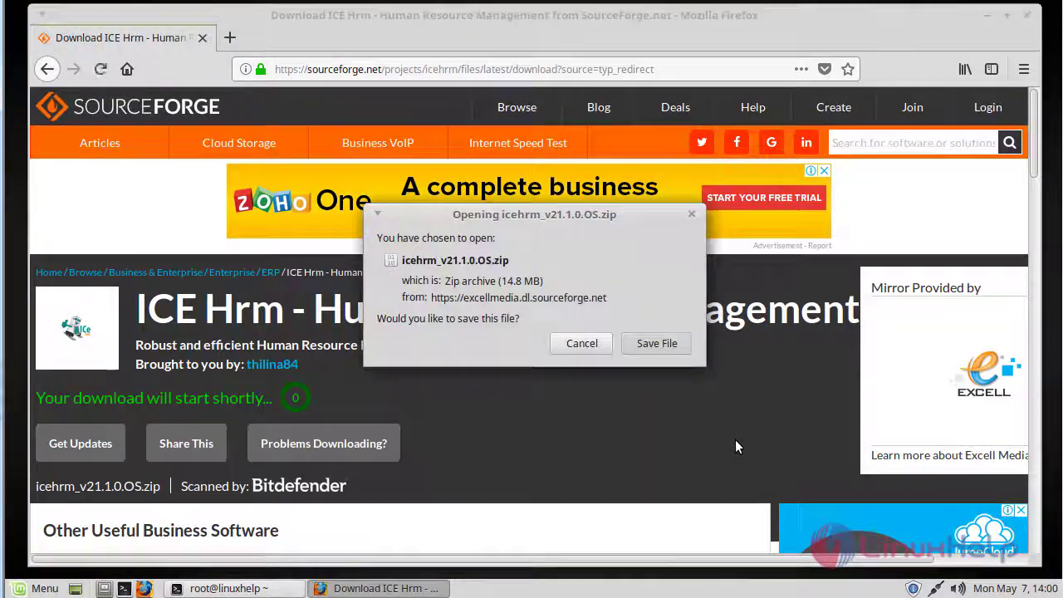
click(657, 343)
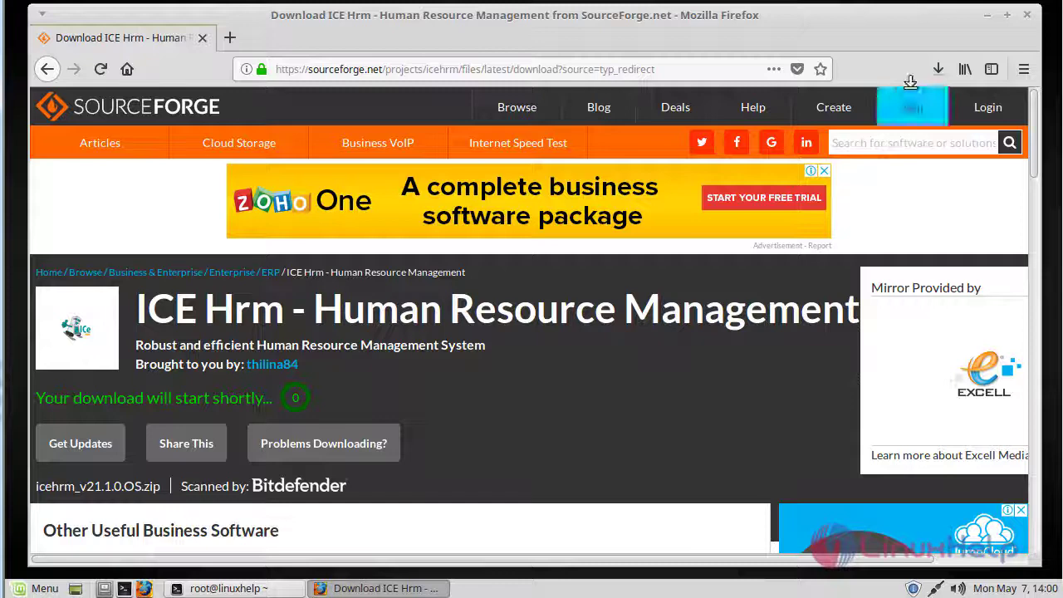
click(938, 69)
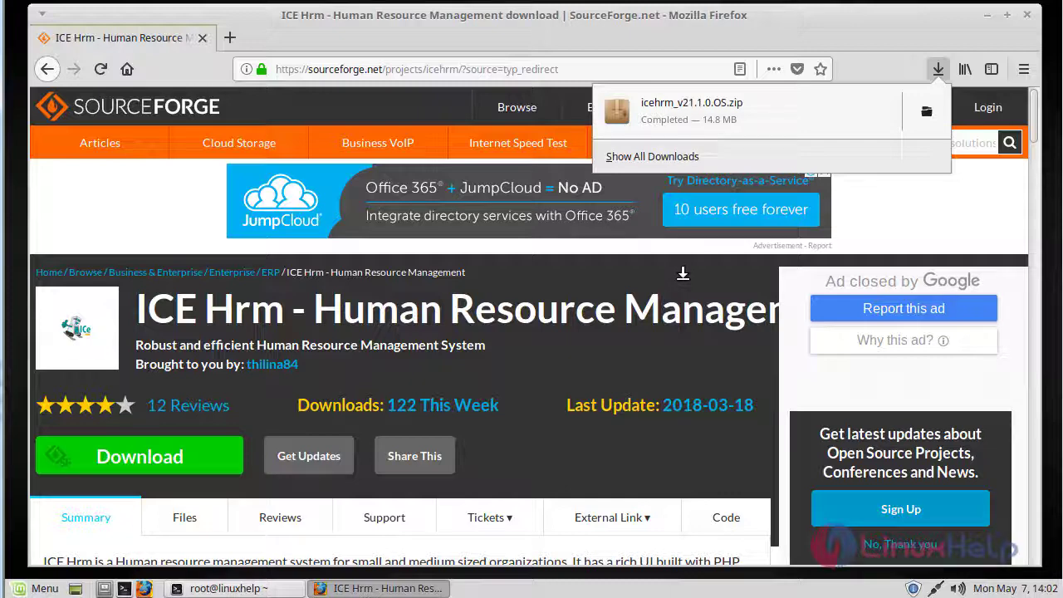
Return to the terminal and change into /home/user/Downloads using Tab completion.
click(340, 588)
click(341, 588)
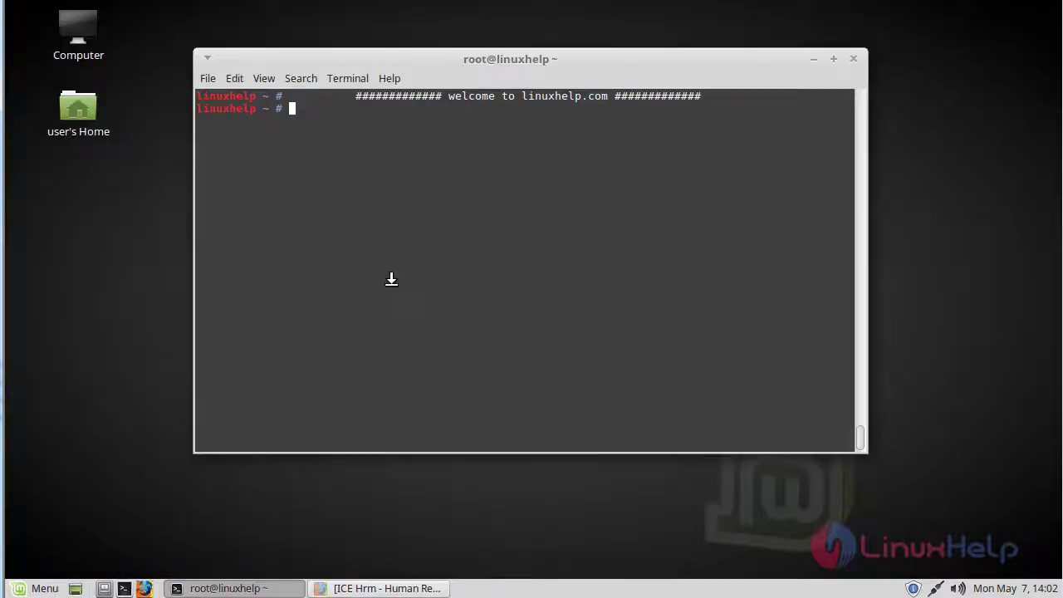
text(cd /h)
key(Tab)
text(us)
key(Tab)
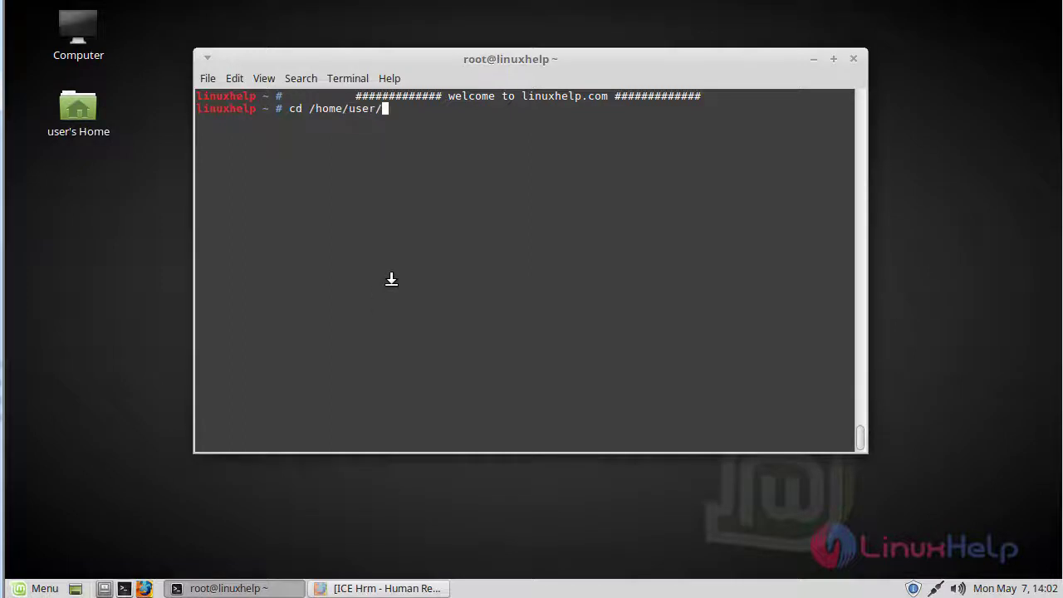
text(Do)
key(Tab)
key(Return)
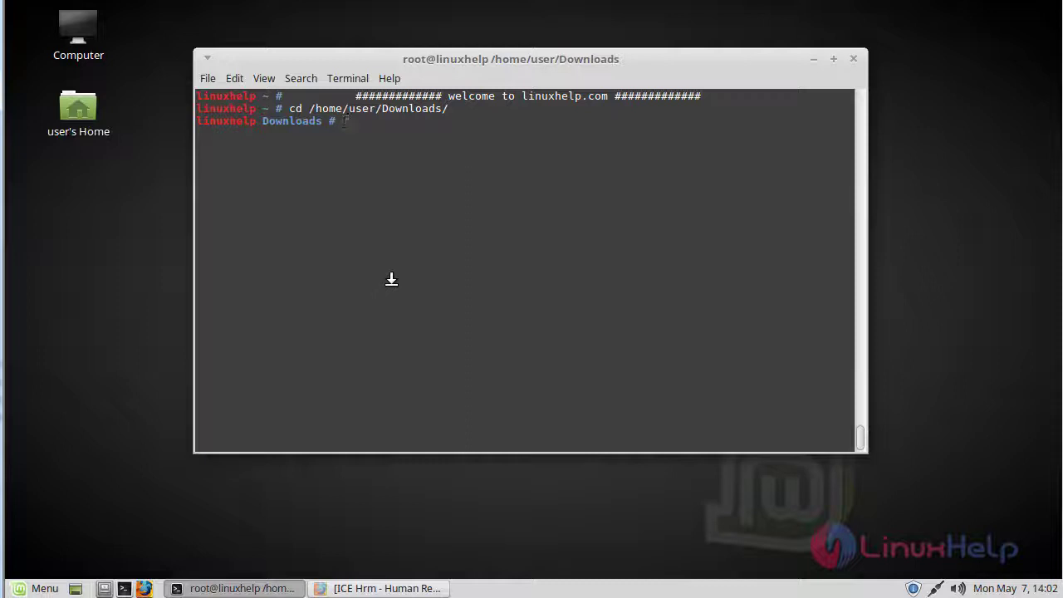
List the Downloads folder and extract icehrm_v21.1.0.OS.zip with unzip.
text(ls)
key(Return)
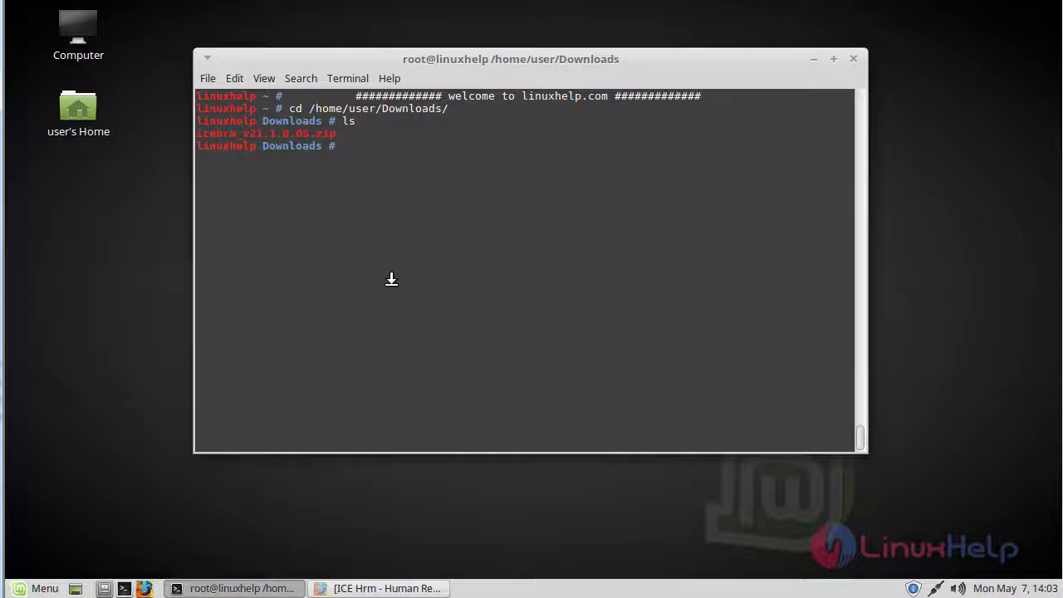
text(unzip icehrm_v21.1.0.OS.zip)
key(Return)
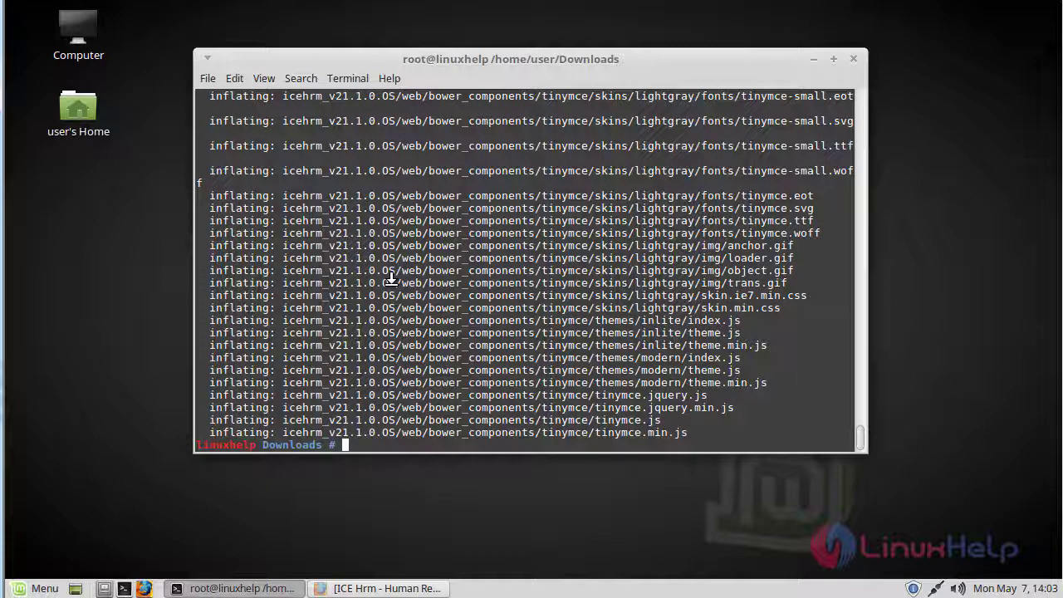
Clear the screen, list Downloads, and rename icehrm_v21.1.0.OS to icehrm.
key(ctrl+l)
text(ls)
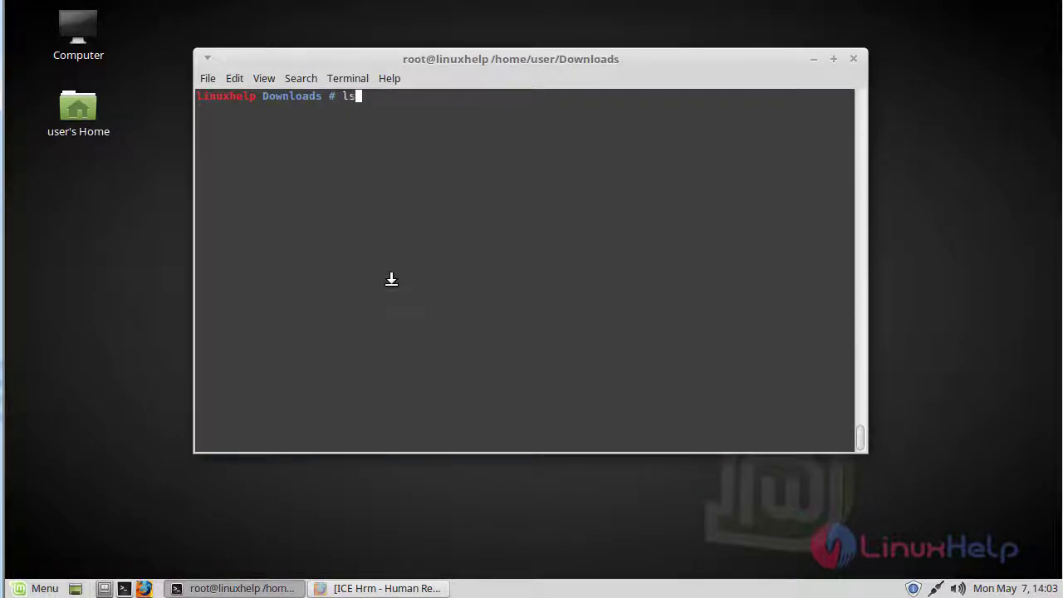
key(Return)
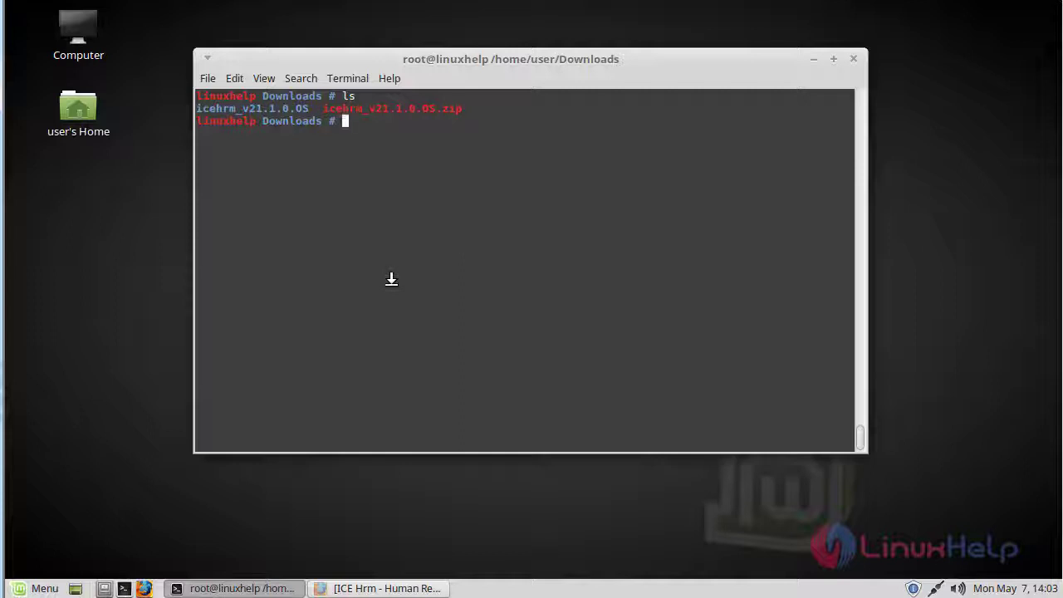
text(mv i)
key(Tab)
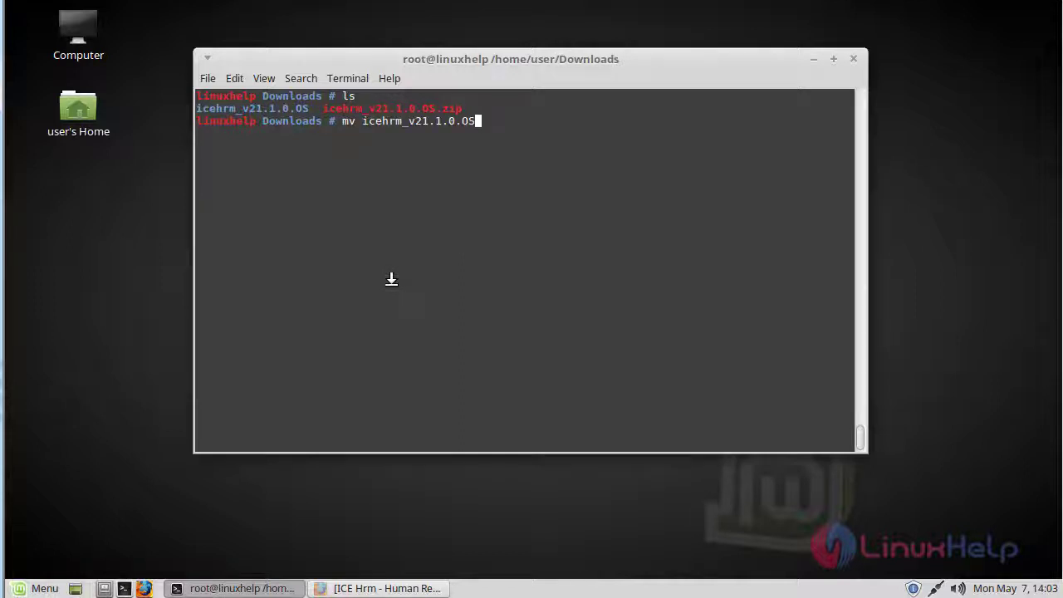
text(icehrm)
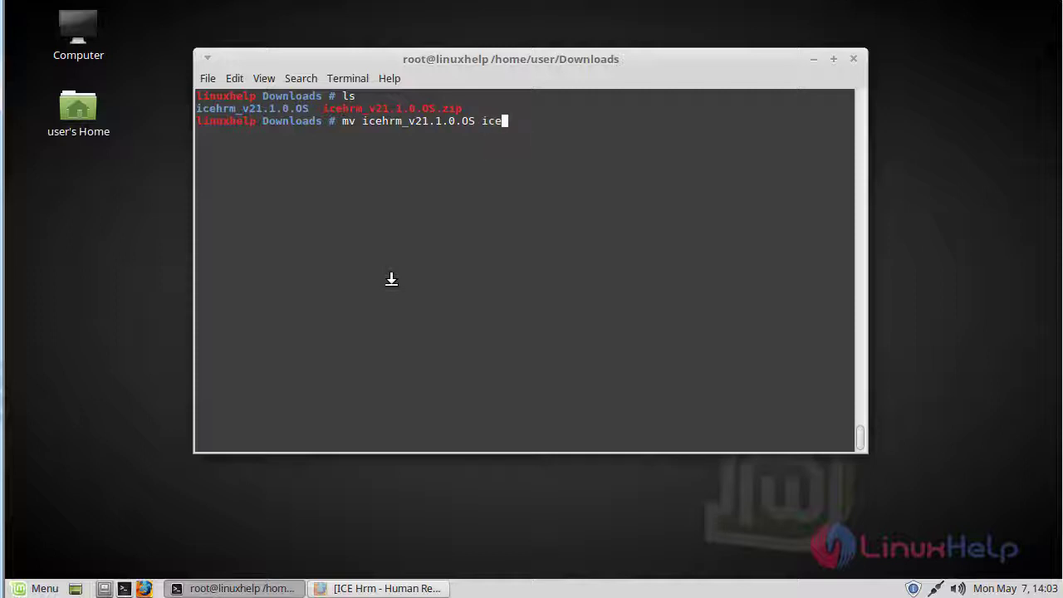
key(Return)
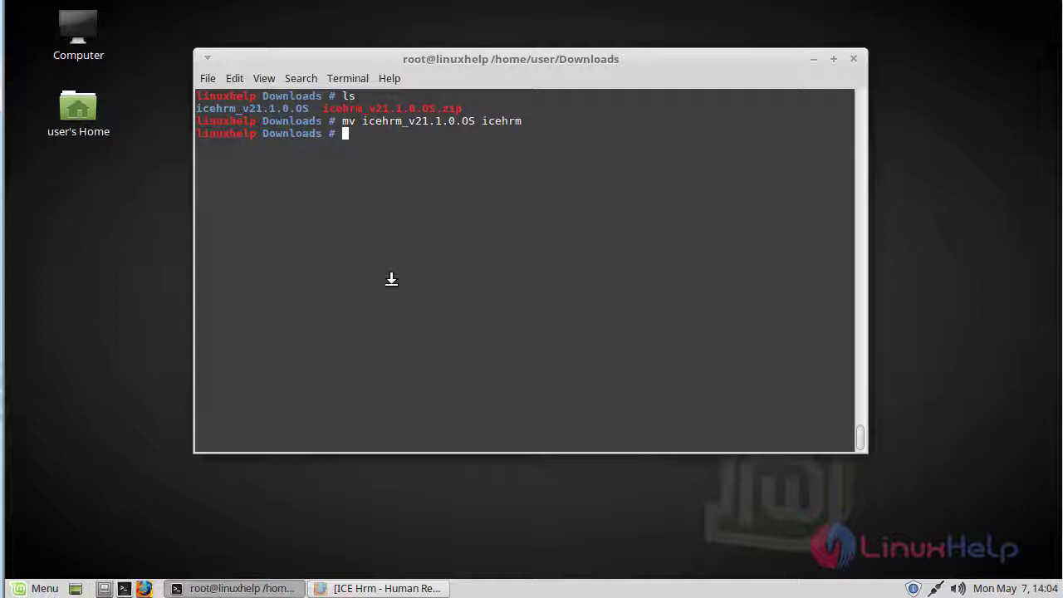
Move the icehrm folder into /var/www/html and change into that directory.
text(mv icehrm /var/www/html/)
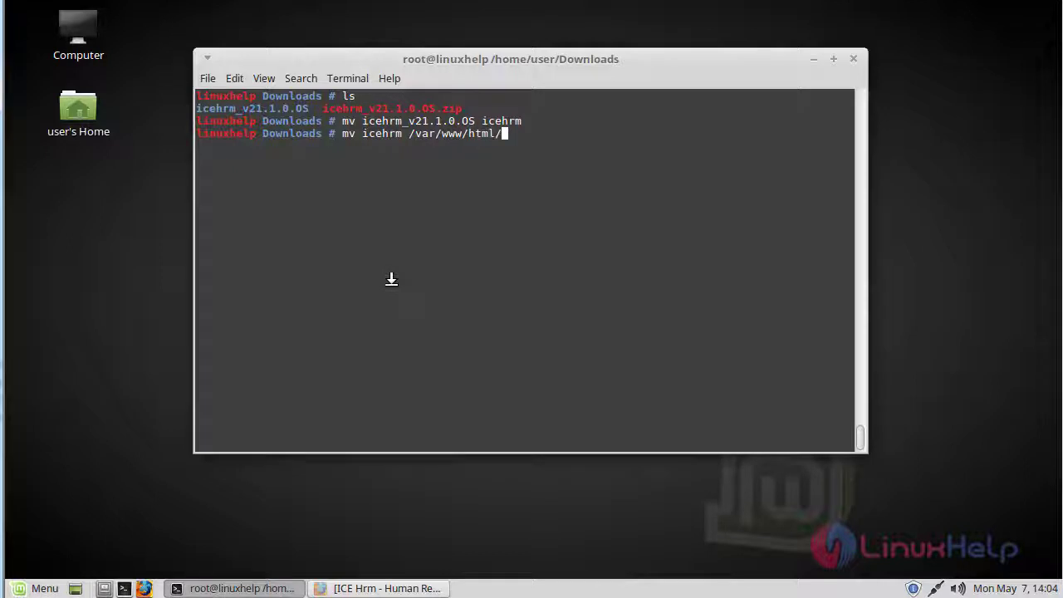
key(Return)
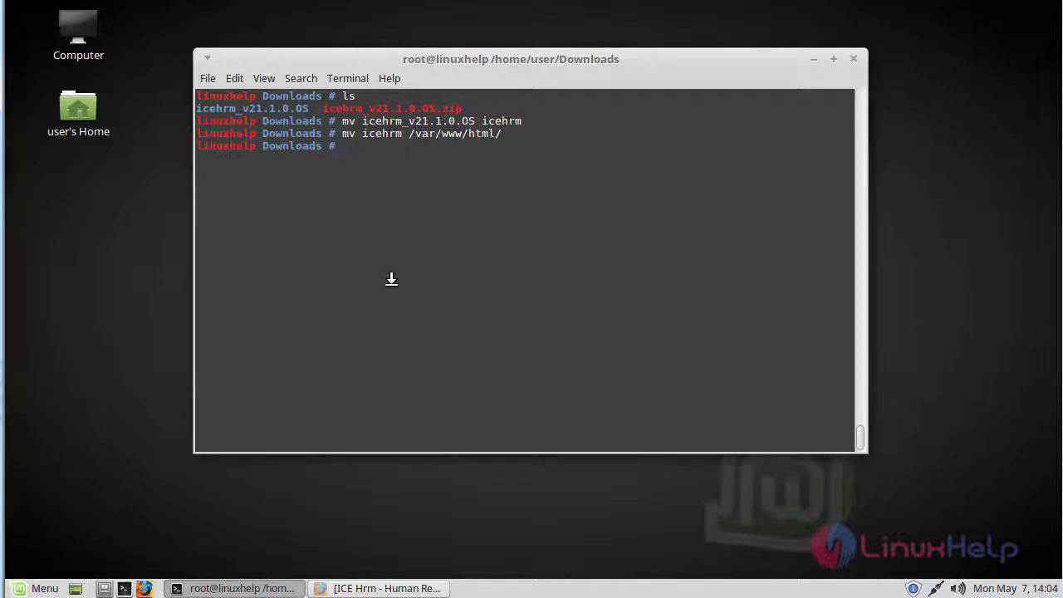
text(cd /var/www/html/)
key(Return)
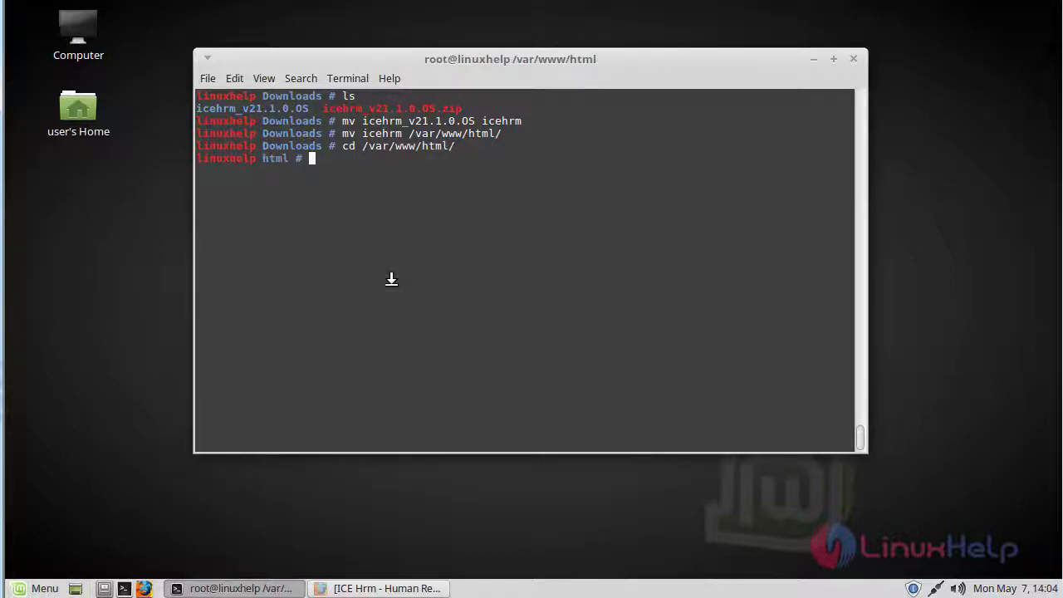
Recursively set icehrm/ ownership to www-data:www-data and permissions to 775.
text(ls)
key(Return)
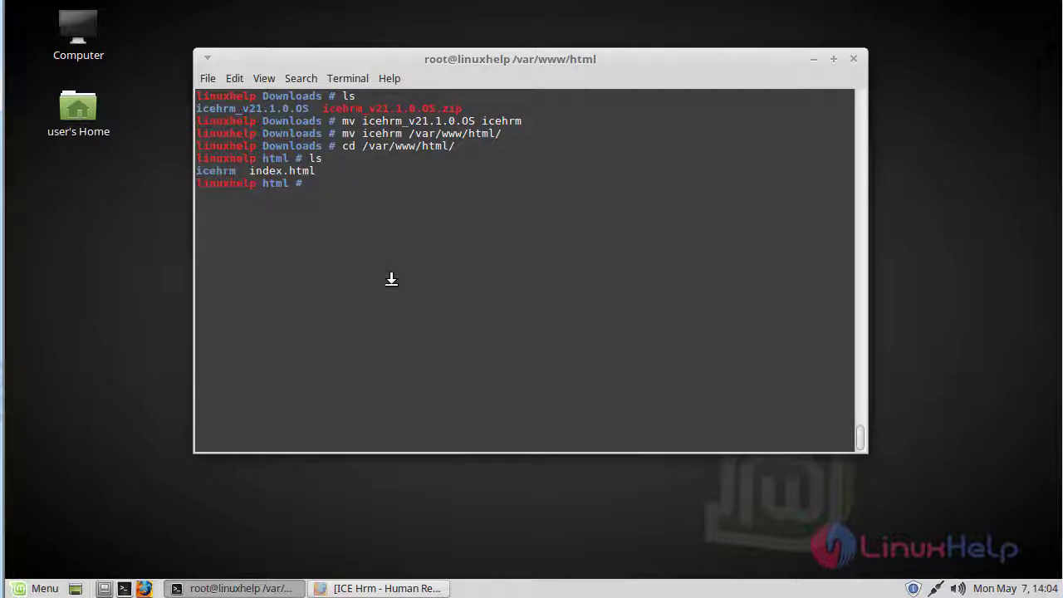
text(chown -R www-data)
key(BackSpace)
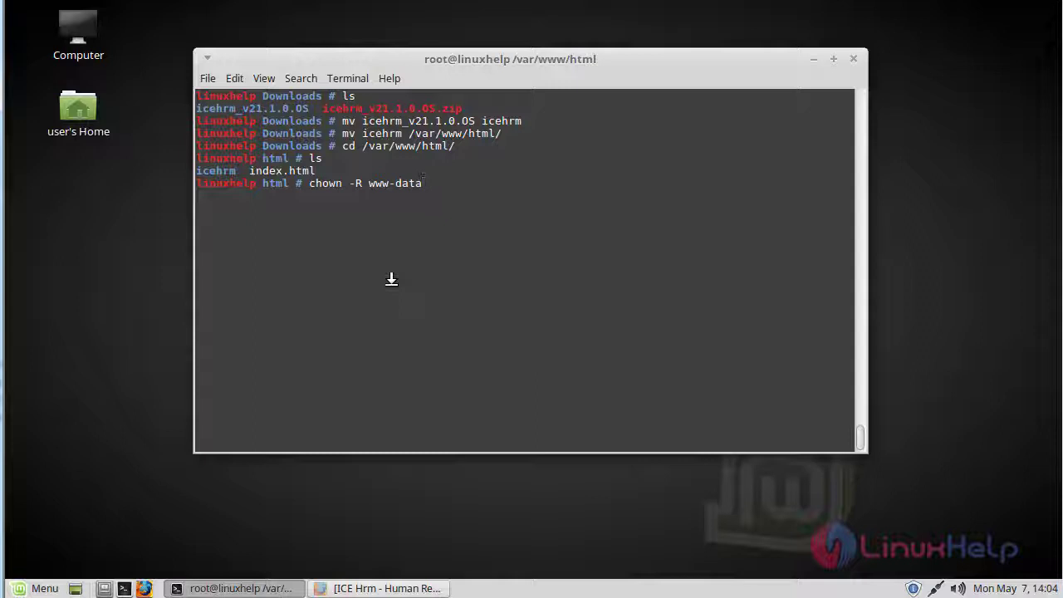
text(:www-data ic)
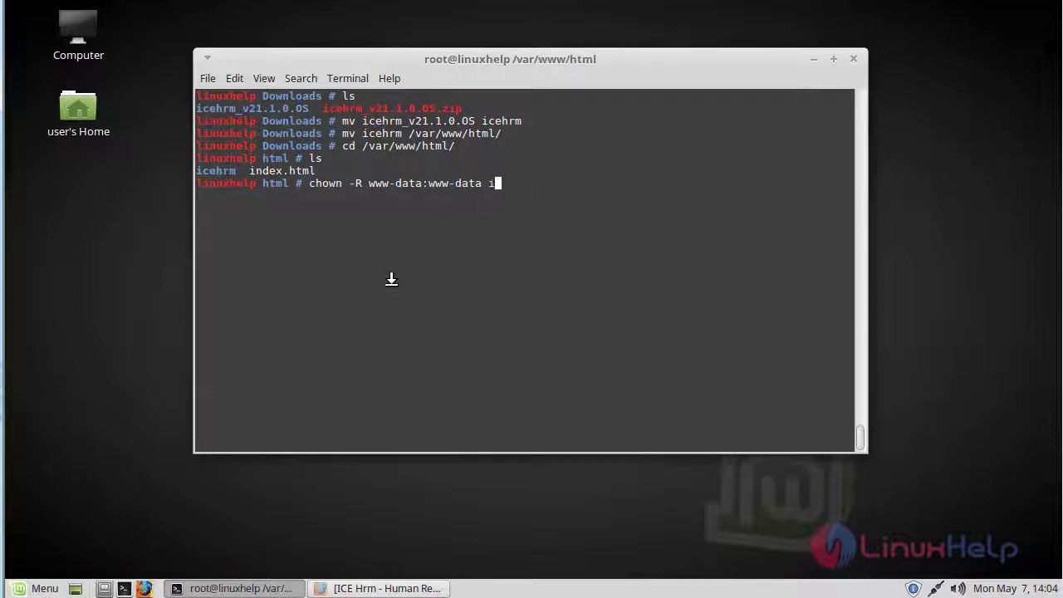
key(Tab)
text(&& )
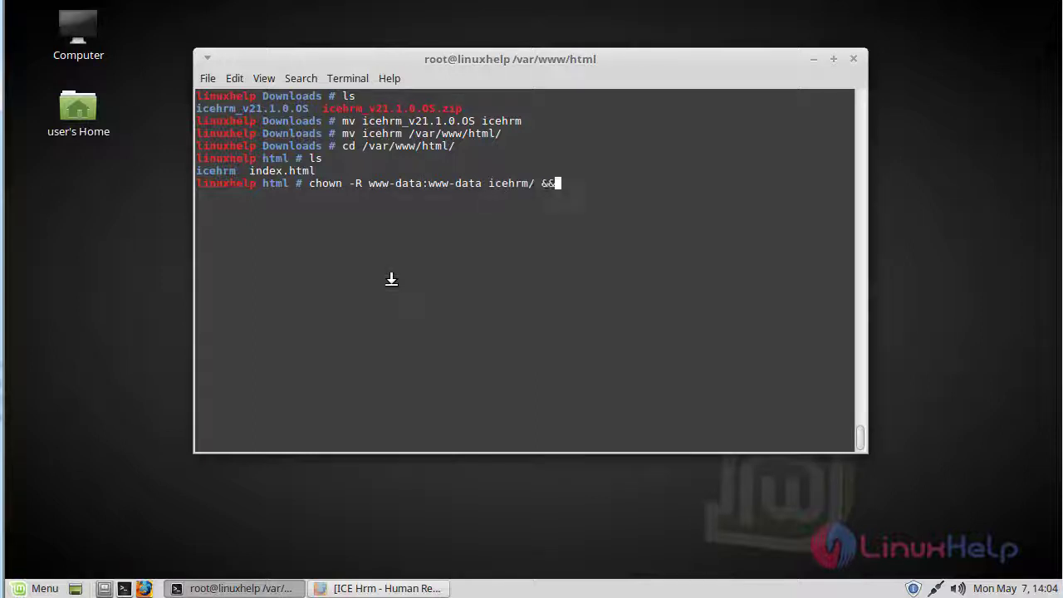
text(chmod -R )
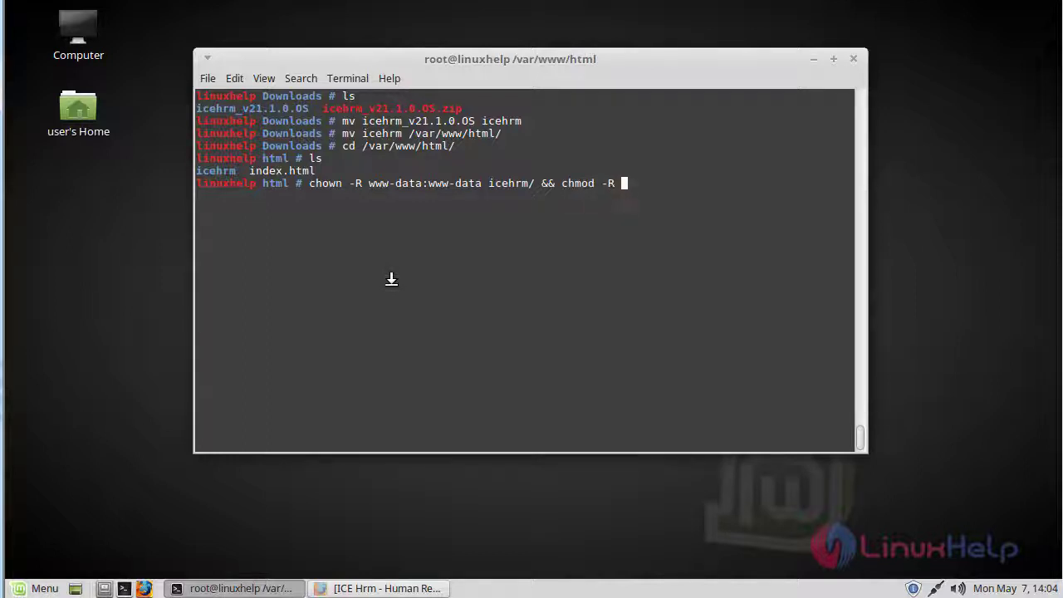
text(775 ic)
key(Tab)
key(Return)
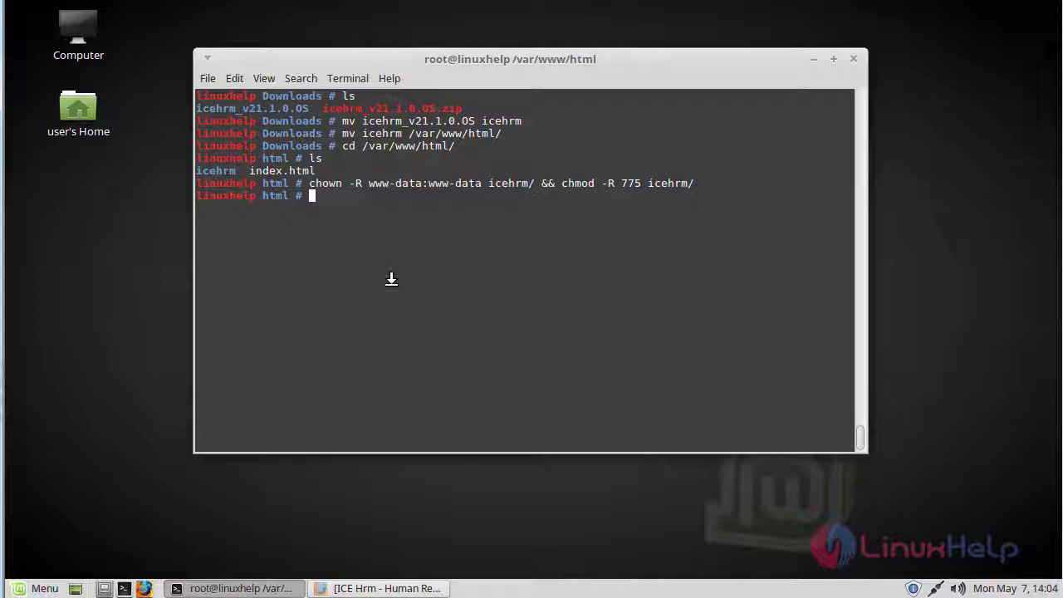
text(cd /etc/apache2/sites-)
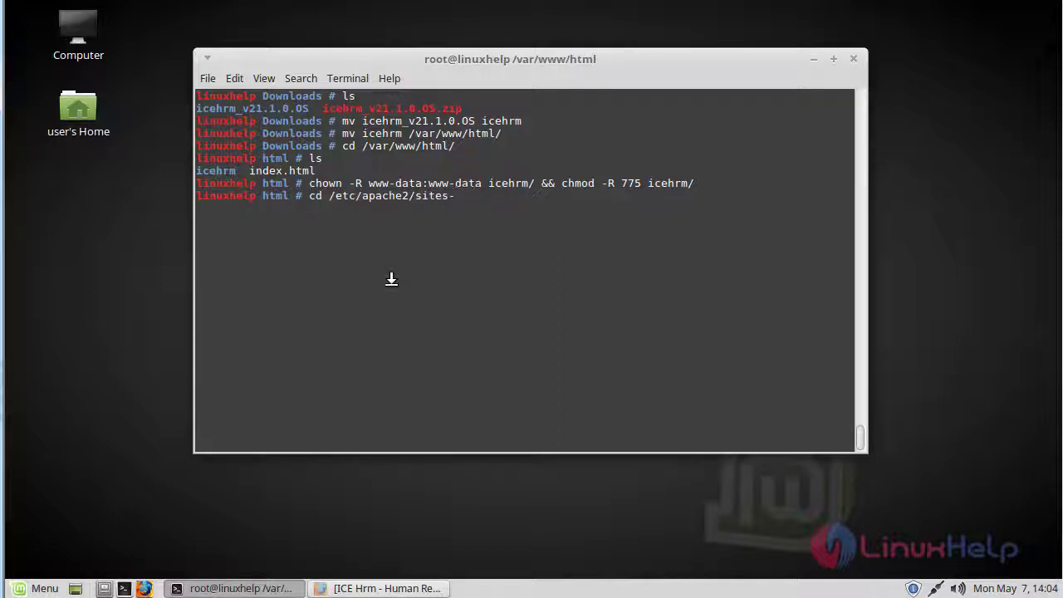
text(a)
In /etc/apache2/sites-available, create icehrm.conf with the pasted VirtualHost block and save it.
key(Tab)
key(Return)
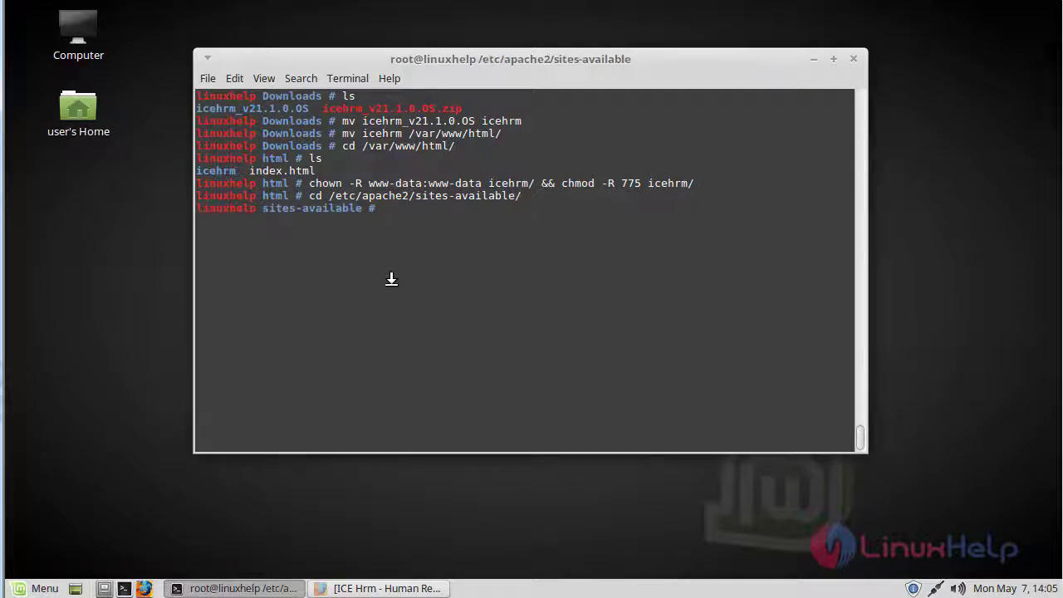
text(vim icehrm.conf)
key(Return)
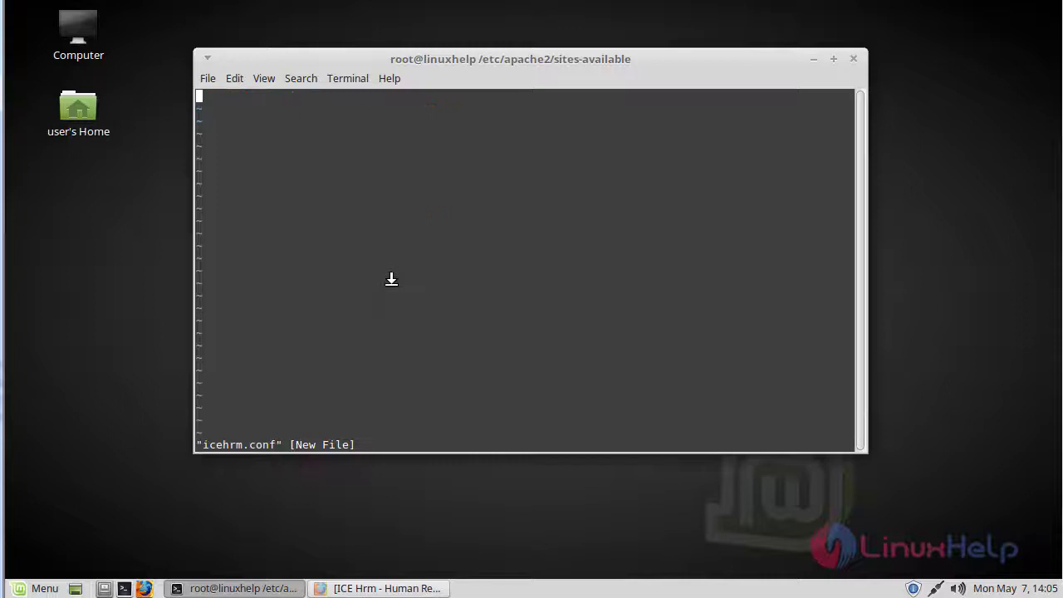
key(i)
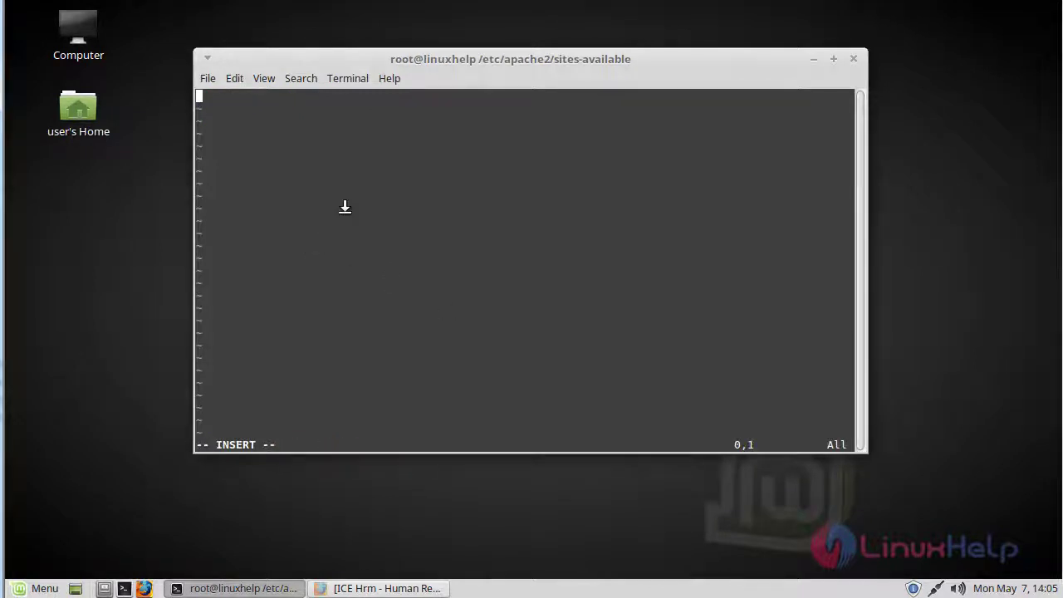
right_click(345, 214)
click(400, 324)
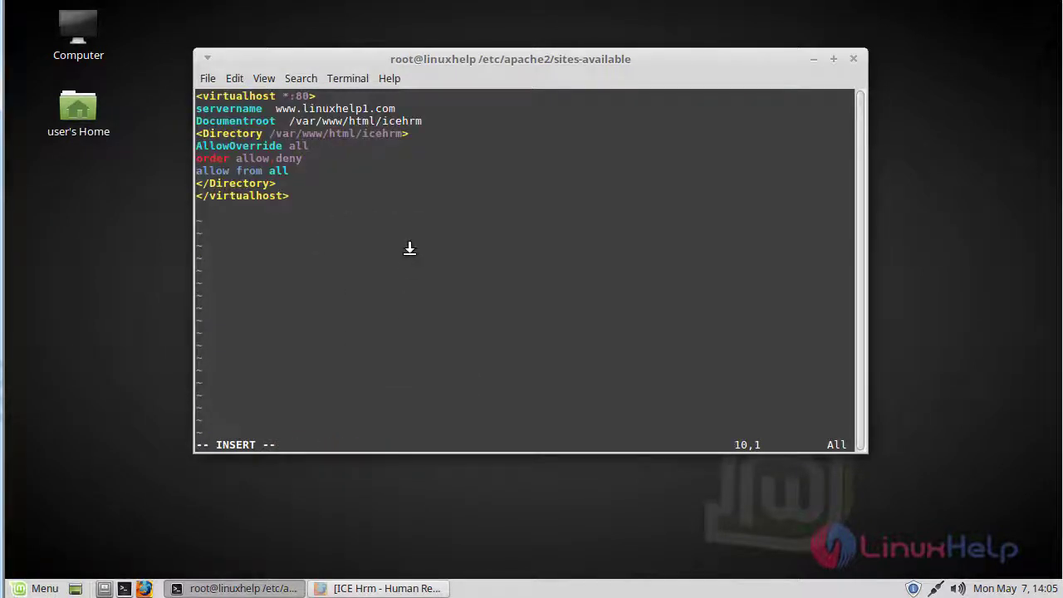
key(Escape)
text(:wq!)
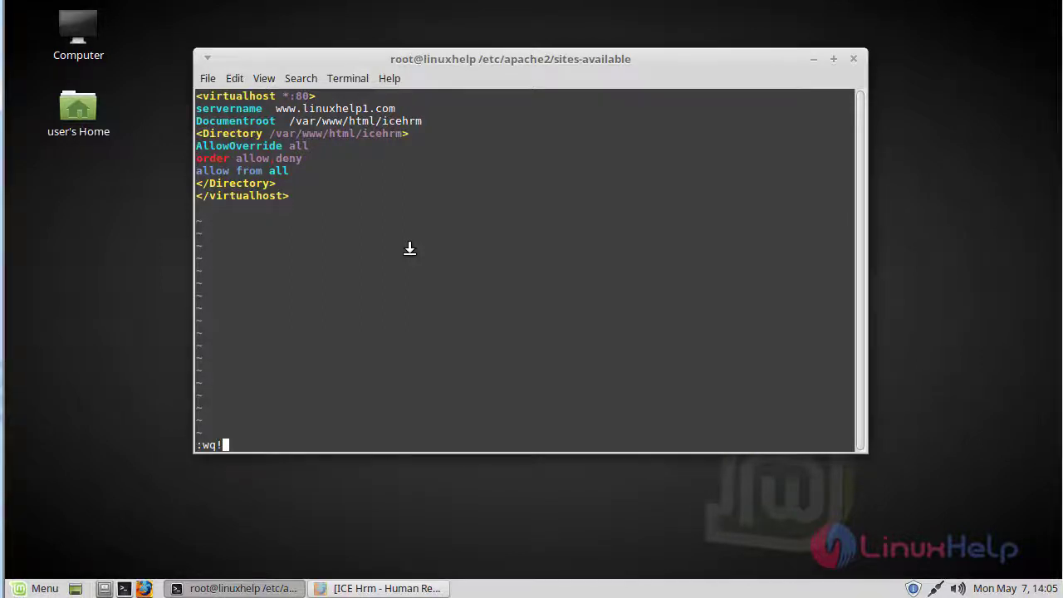
key(Return)
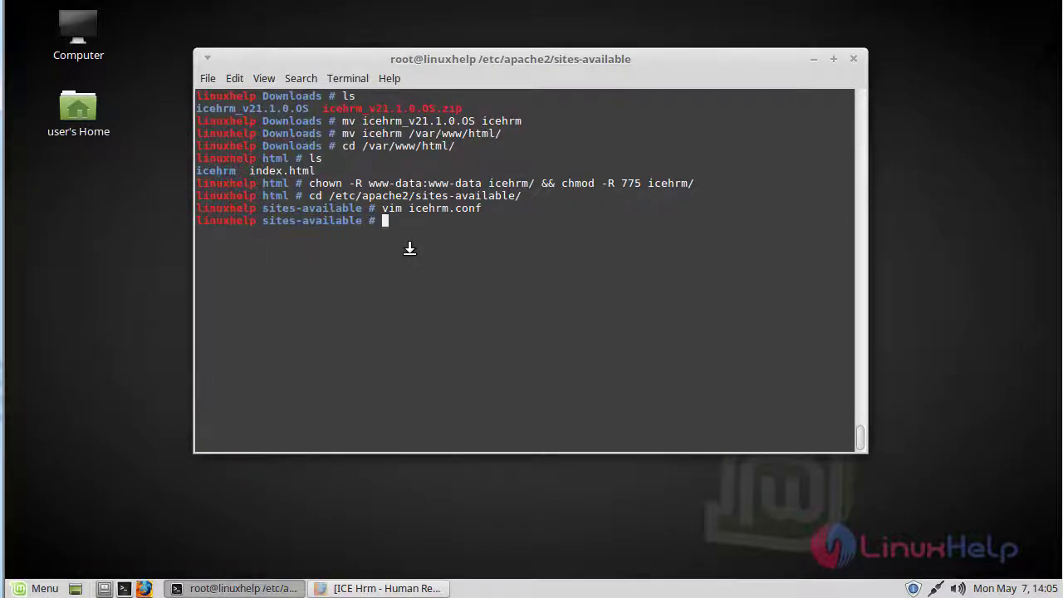
Enable the icehrm.conf site with a2ensite and open /etc/hosts in vim.
text(a2ensite i)
key(Tab)
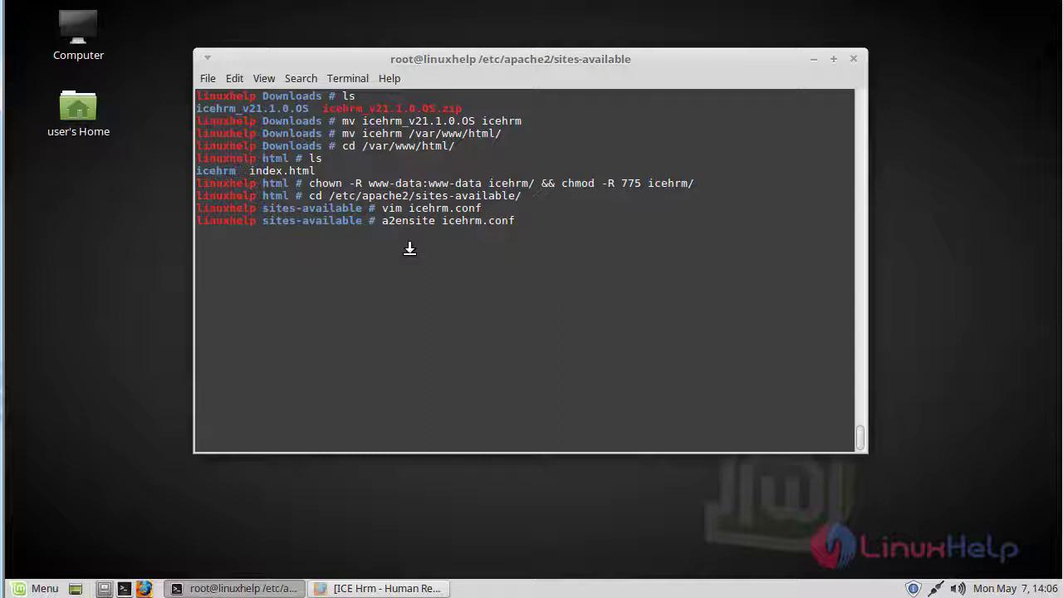
key(Return)
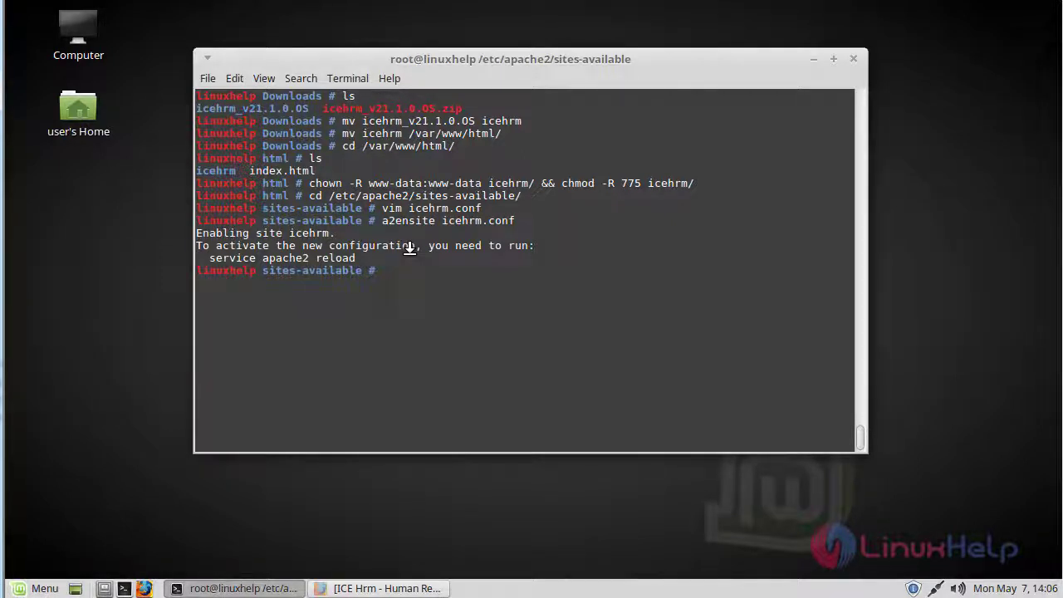
text(vim /etc/hosts)
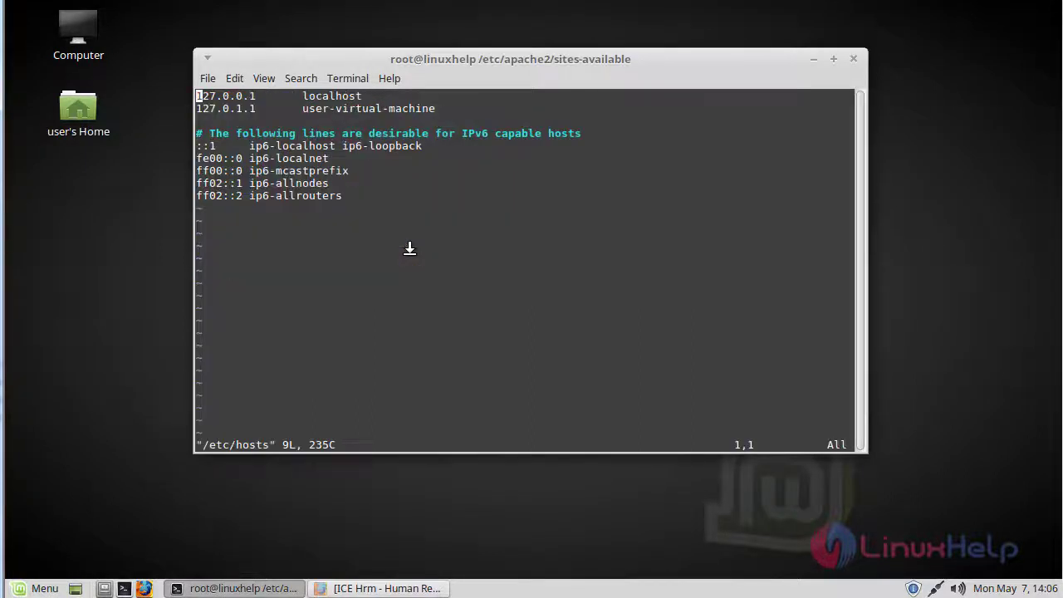
key(shift+g)
key(o)
key(Return)
key(Return)
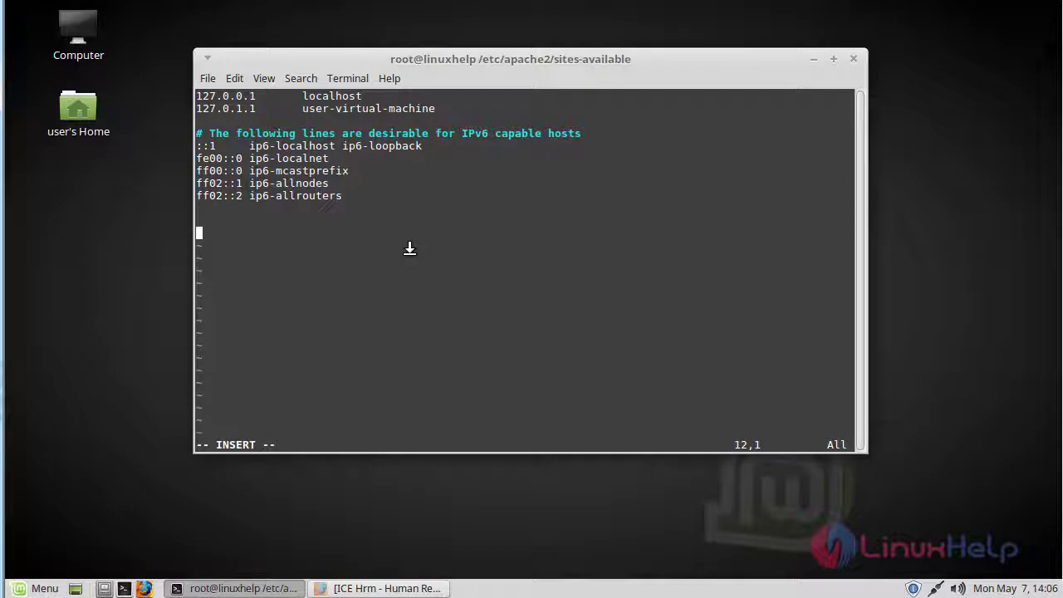
text(192.168.7.201)
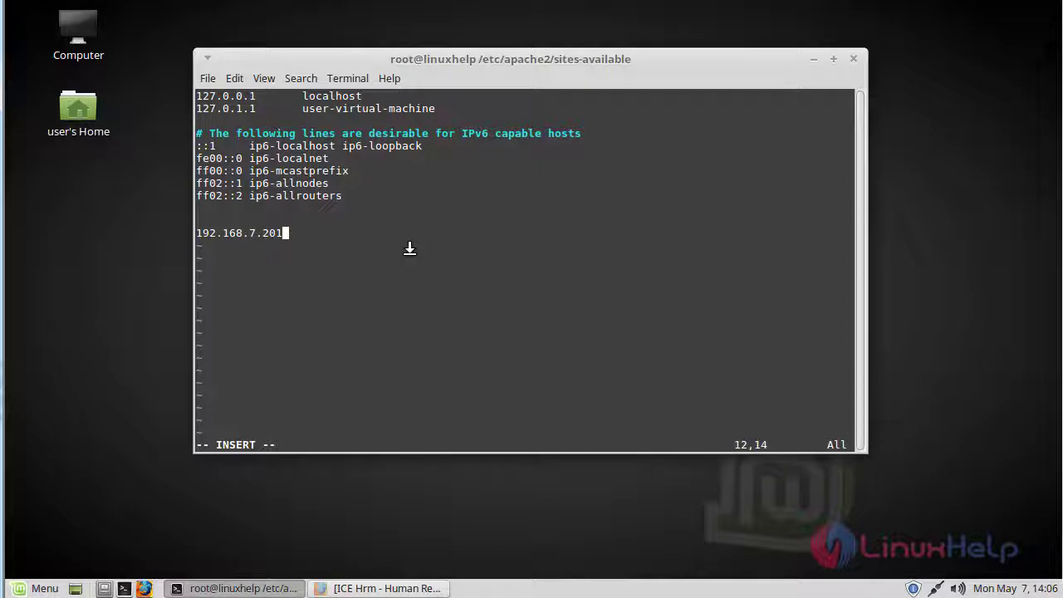
key(Tab)
text(www.l)
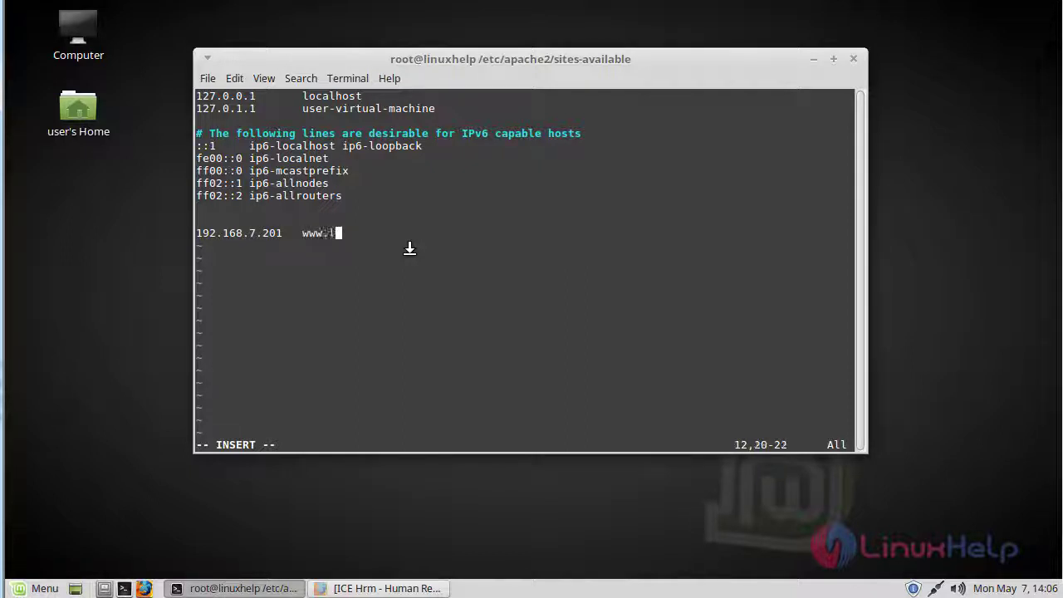
text(inuxhelp1)
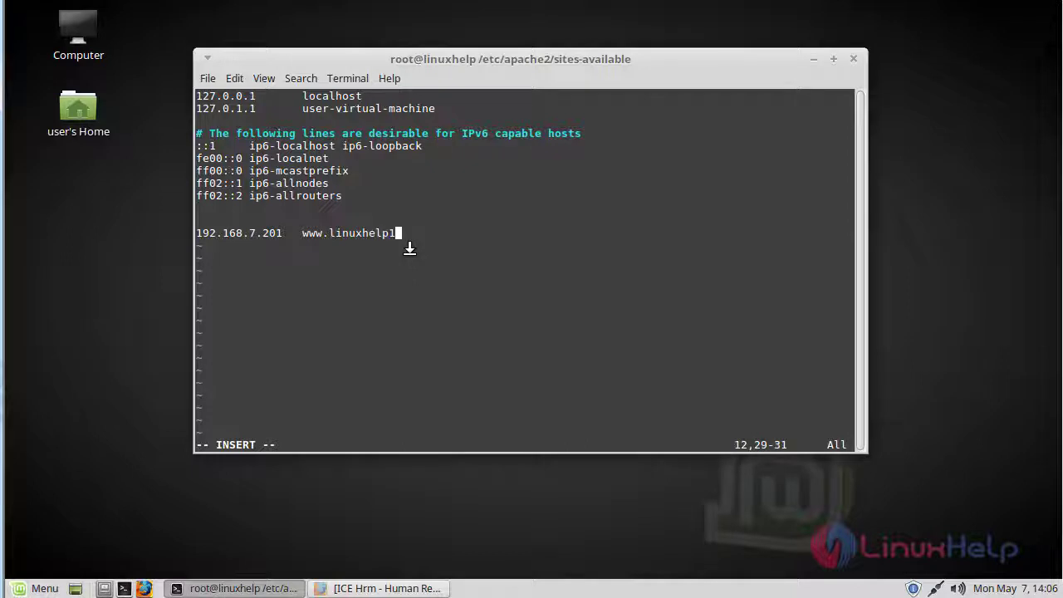
text(.com)
Save /etc/hosts with :wq and restart Apache using systemctl restart apache2.service.
key(Escape)
text(:wq)
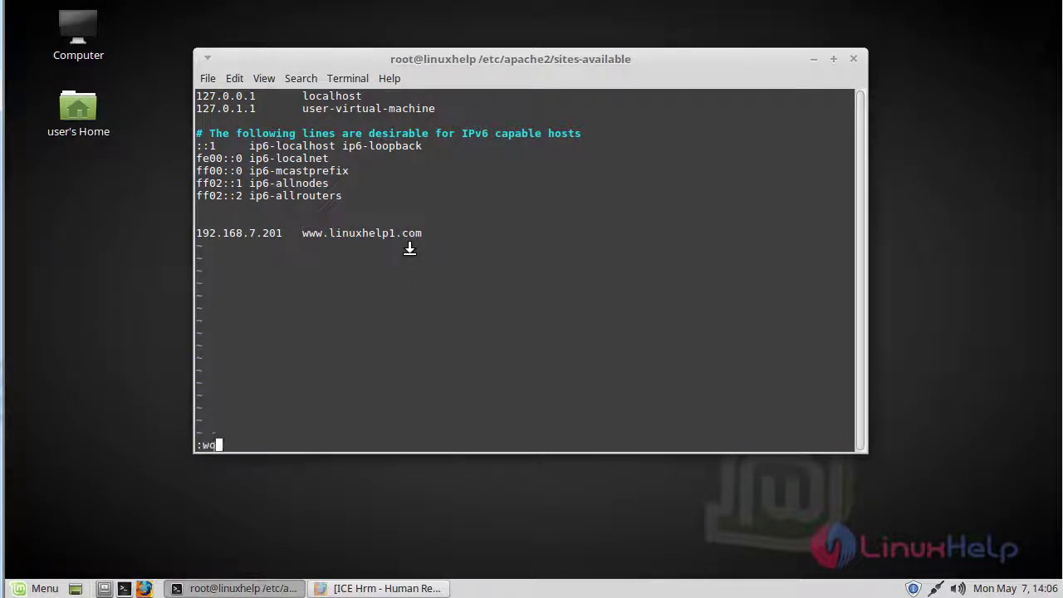
key(Return)
key(Return)
key(Return)
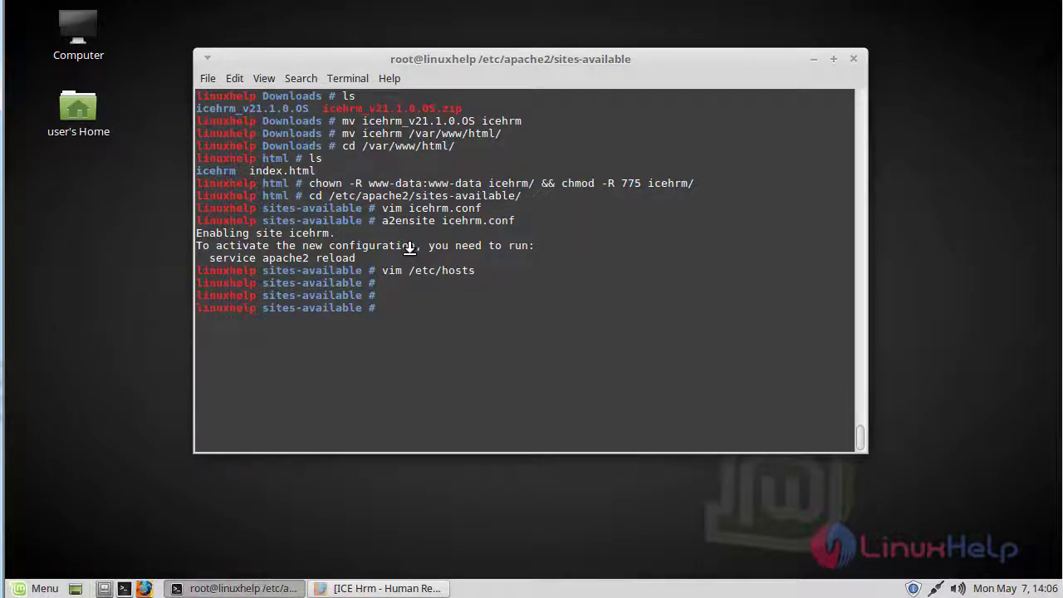
text(system)
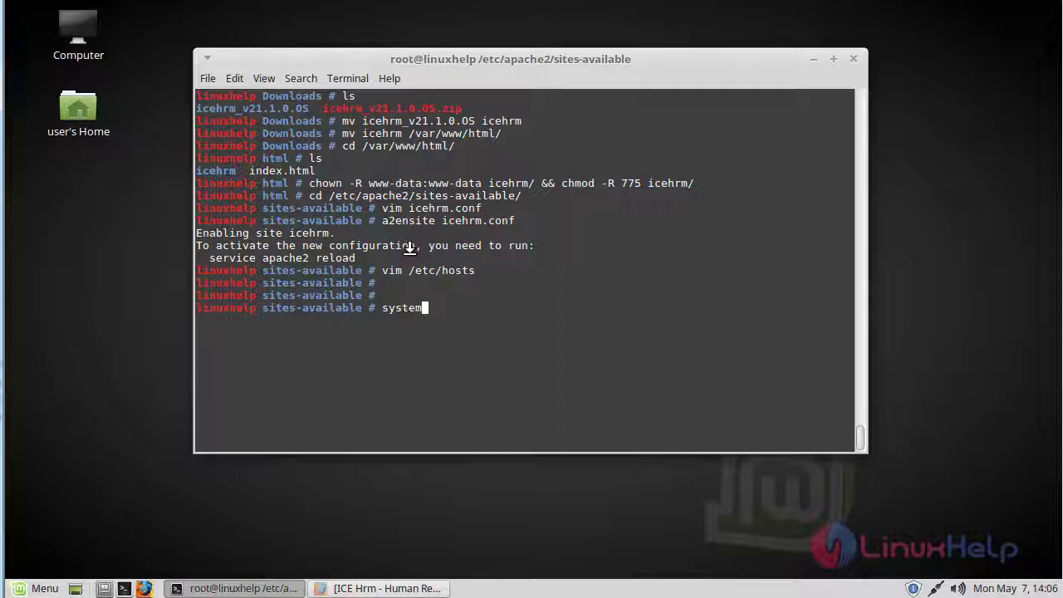
text(ctl restart ap)
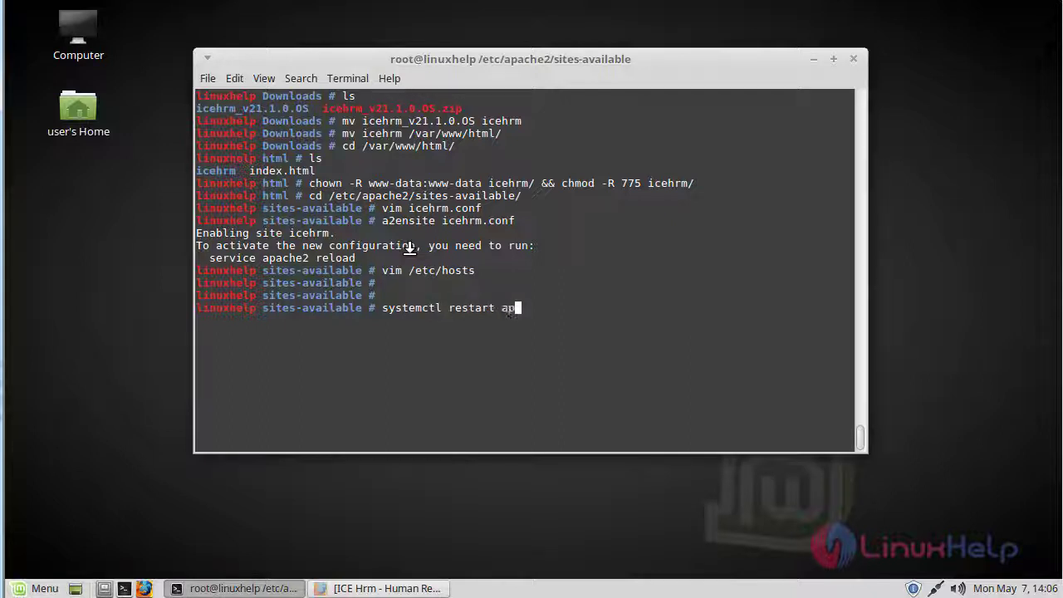
text(ache2.service)
key(Return)
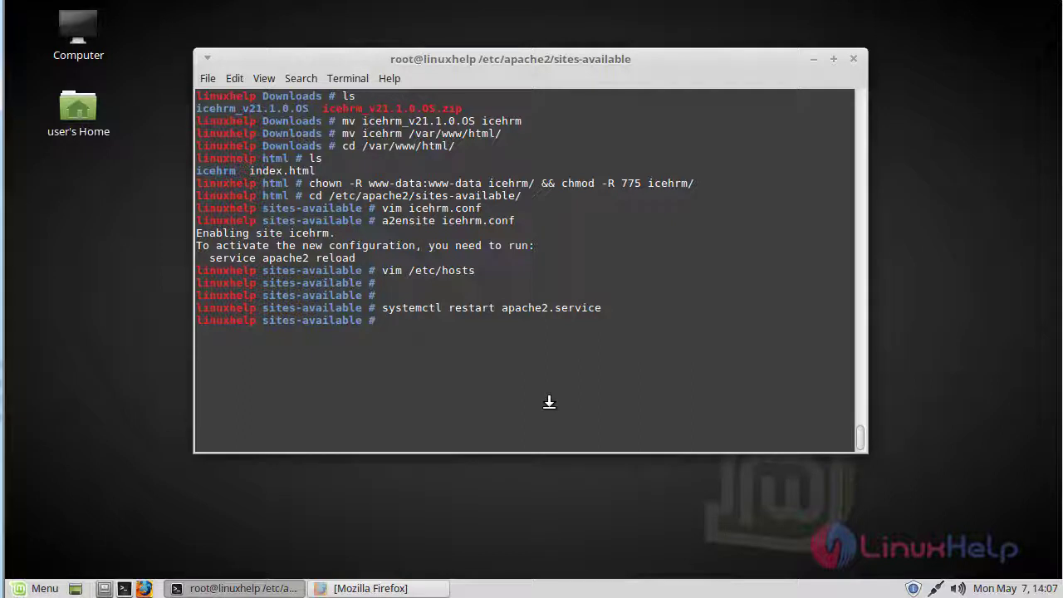
click(407, 585)
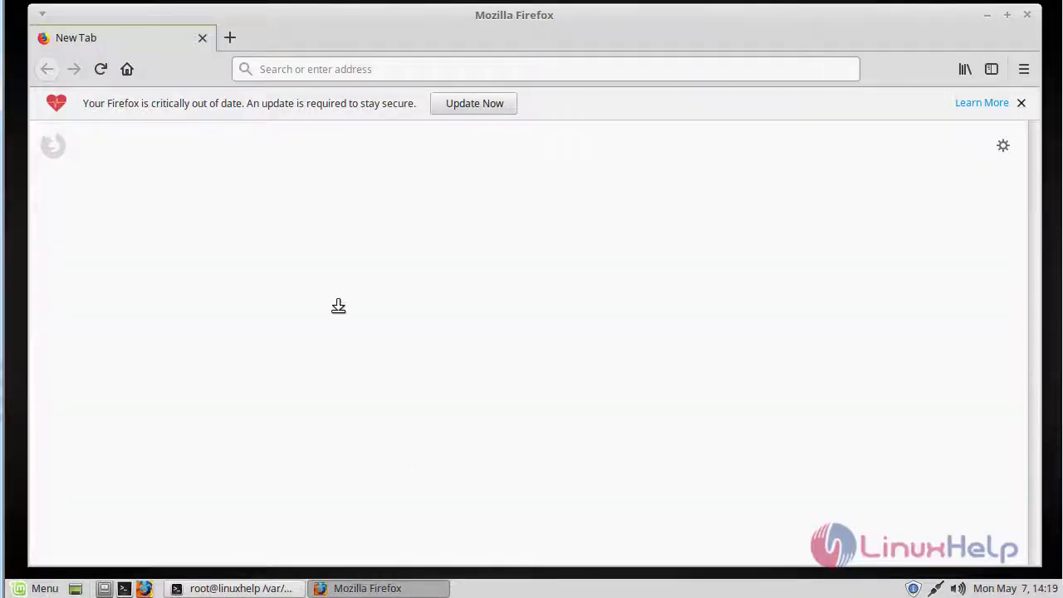
click(338, 63)
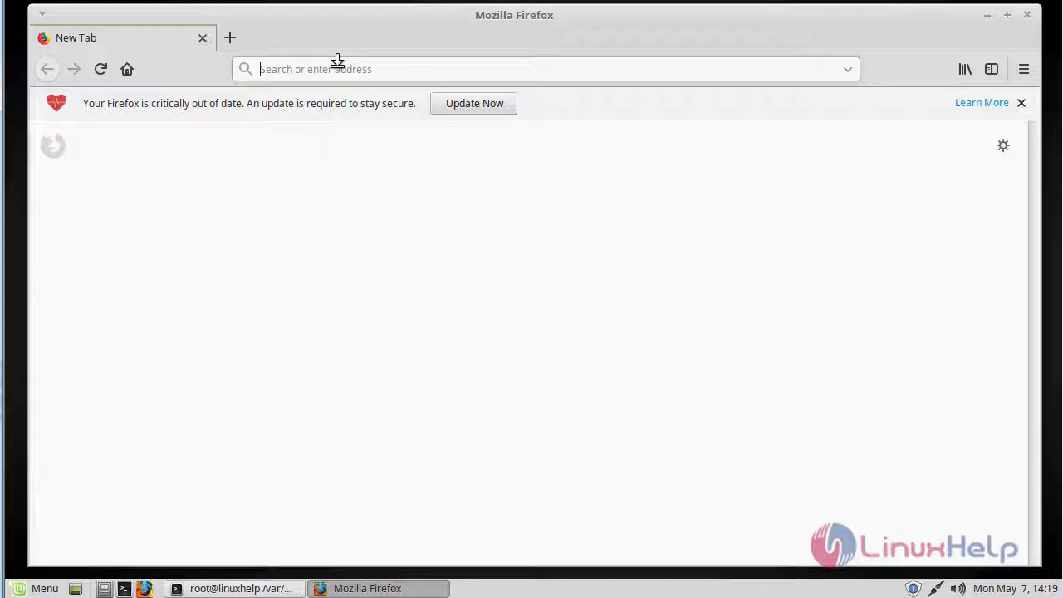
text(www)
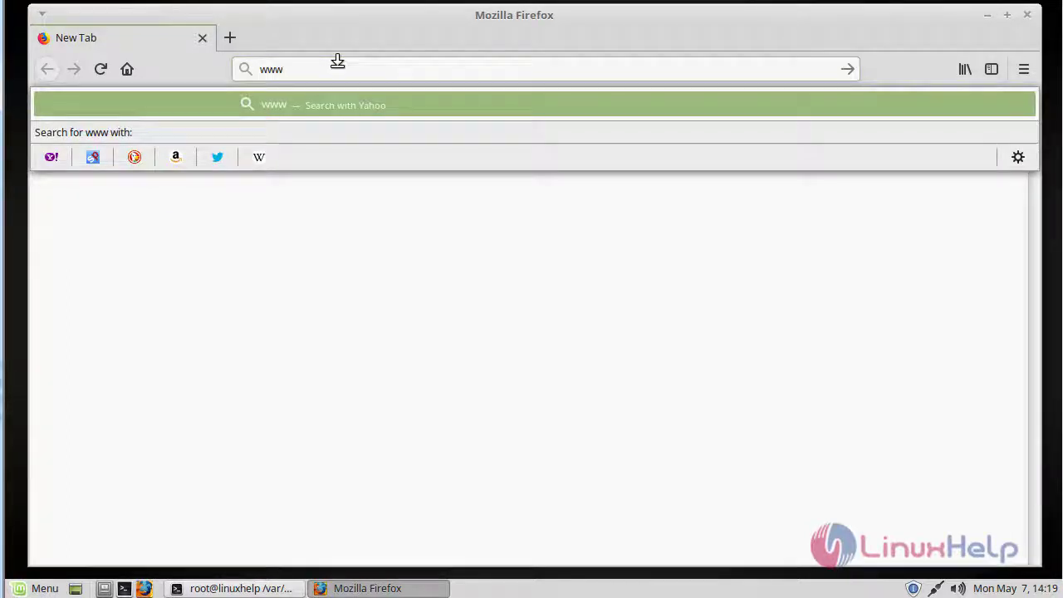
text(.linuxhel)
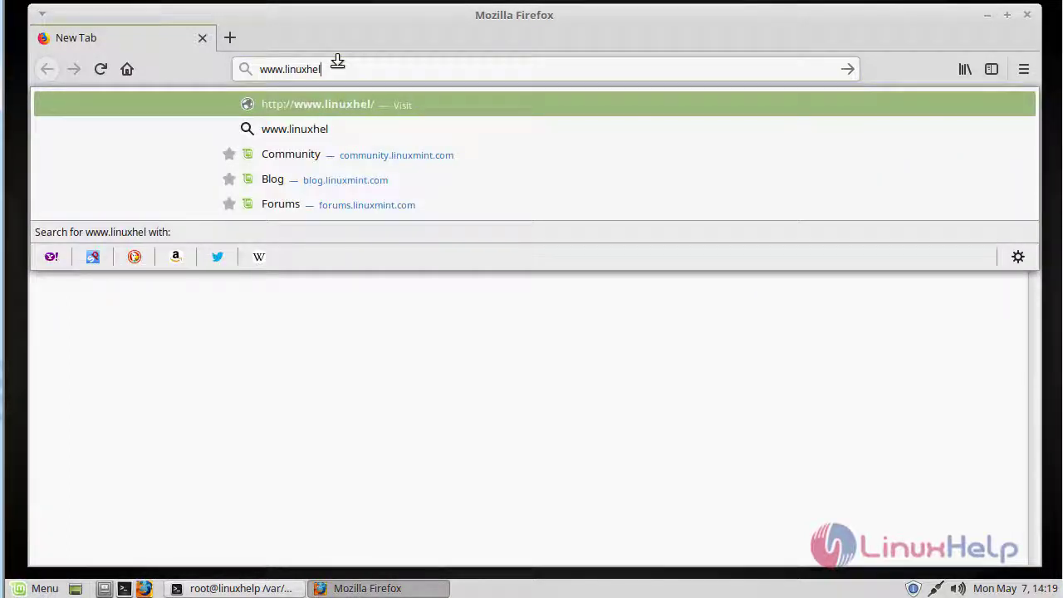
text(p1.com)
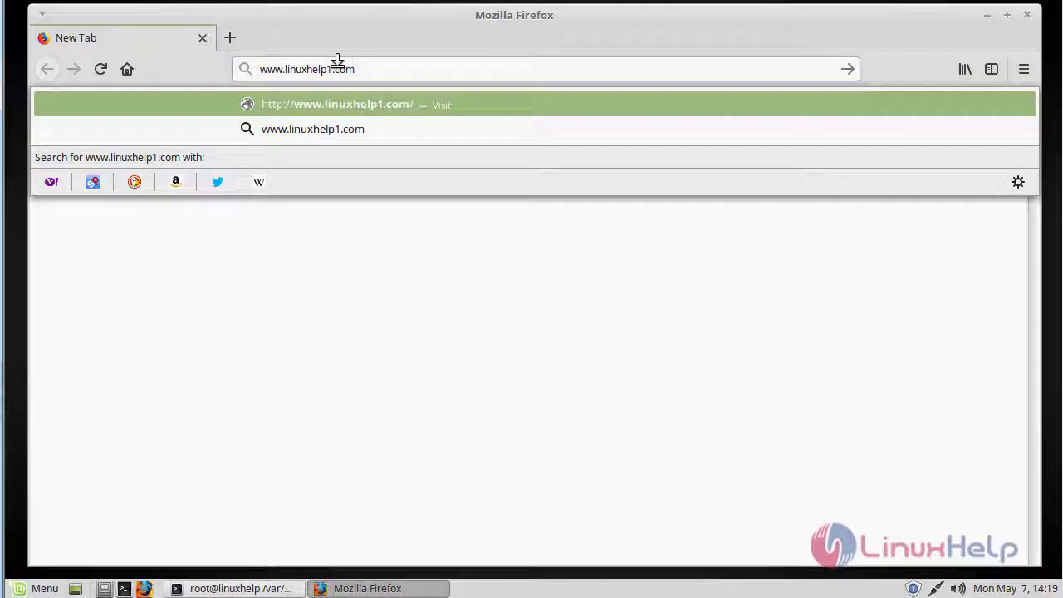
key(Return)
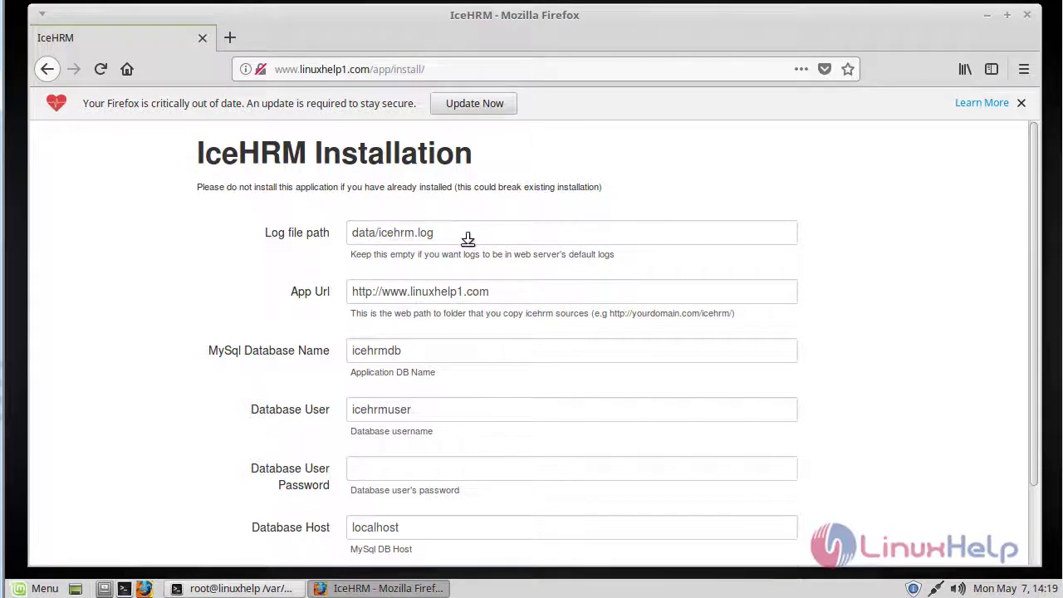
Set the installer's database user to iceuser and enter the database password.
triple_click(201, 291)
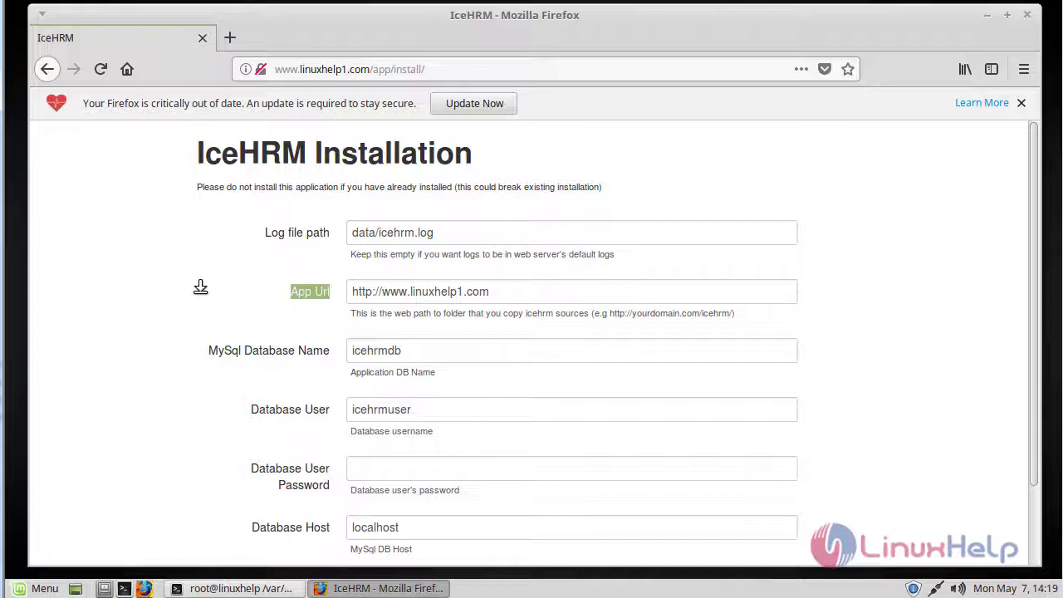
key(Tab)
scroll(260, 290, down, 2)
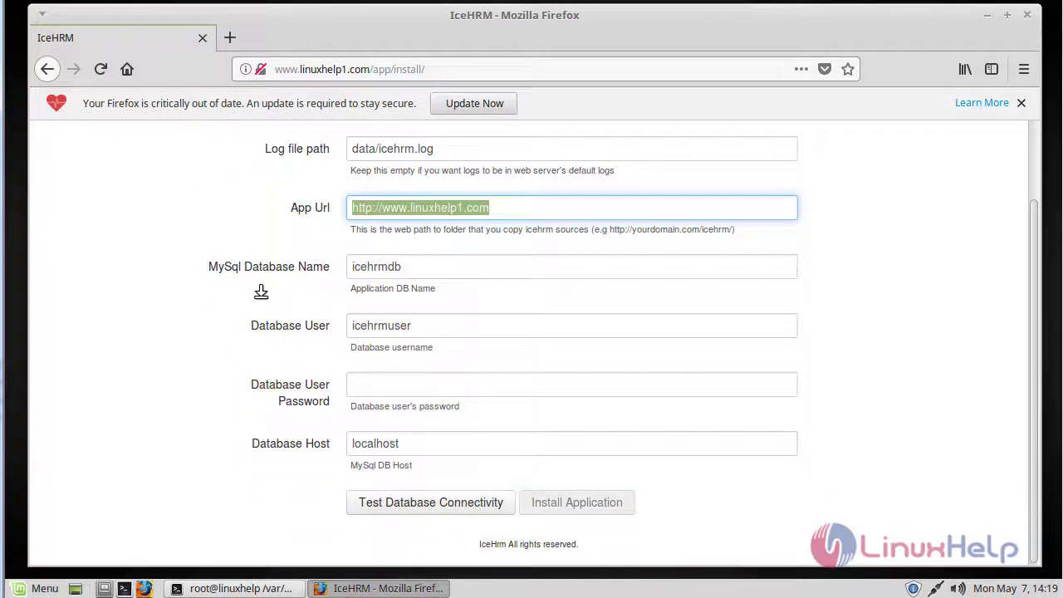
click(418, 266)
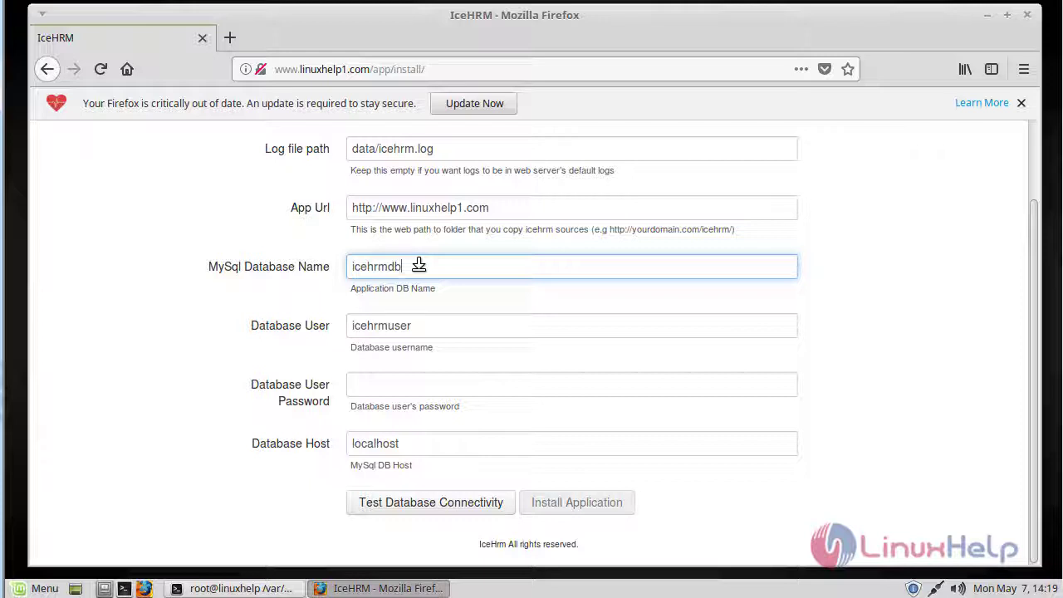
key(Tab)
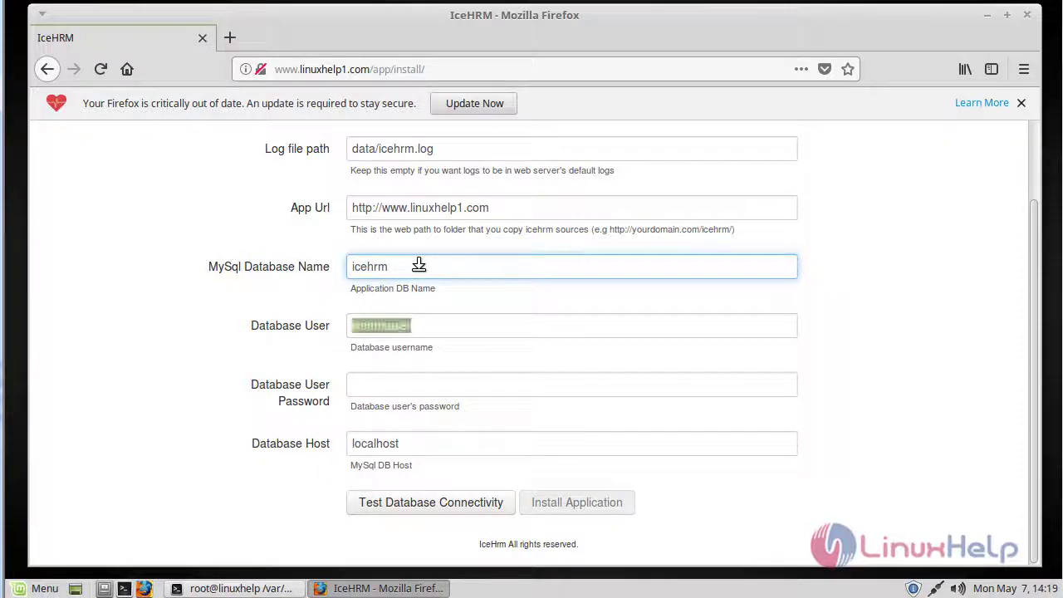
key(BackSpace)
text(iceuser)
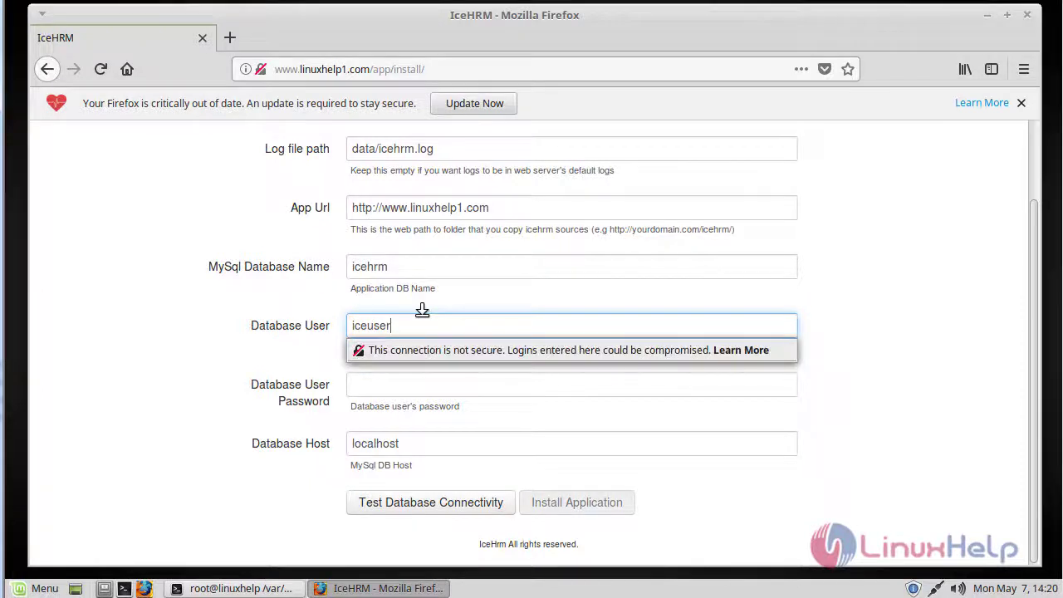
key(Tab)
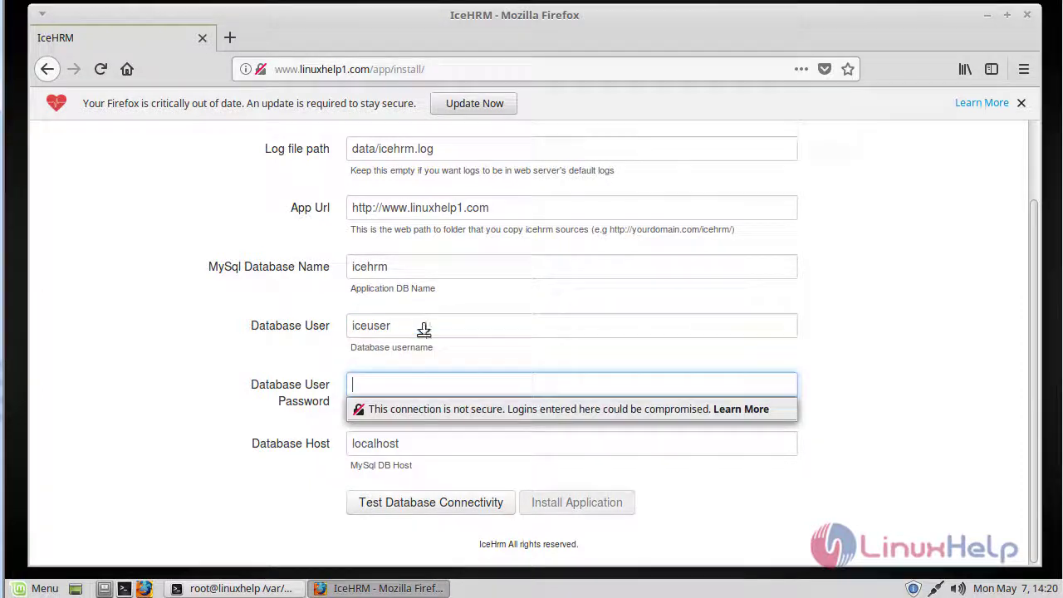
text(***)
click(185, 448)
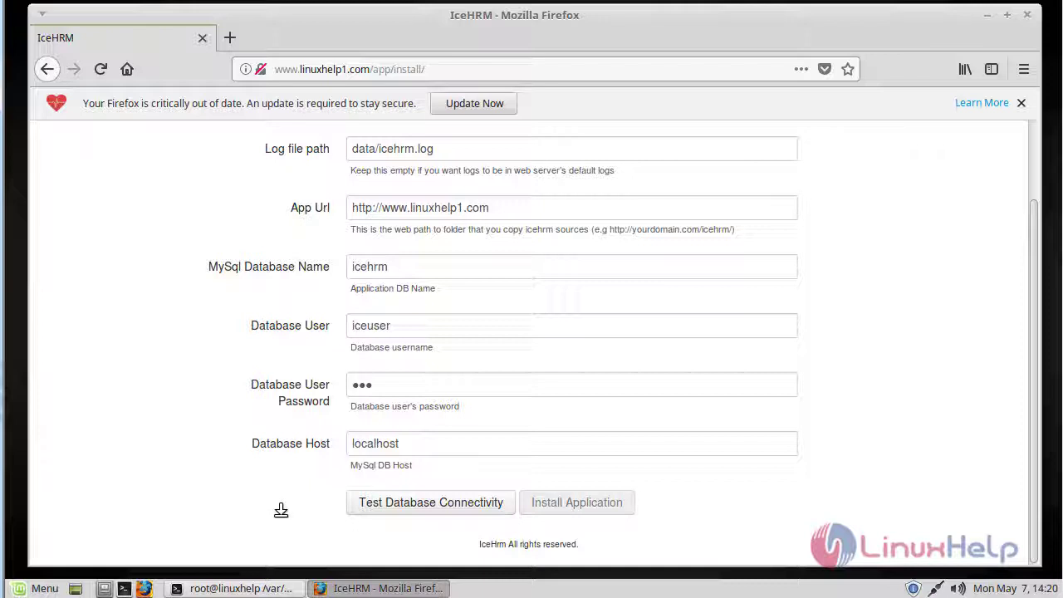
Test the IceHRM database connection, declining to save the login, and confirm it succeeded.
click(423, 504)
click(302, 235)
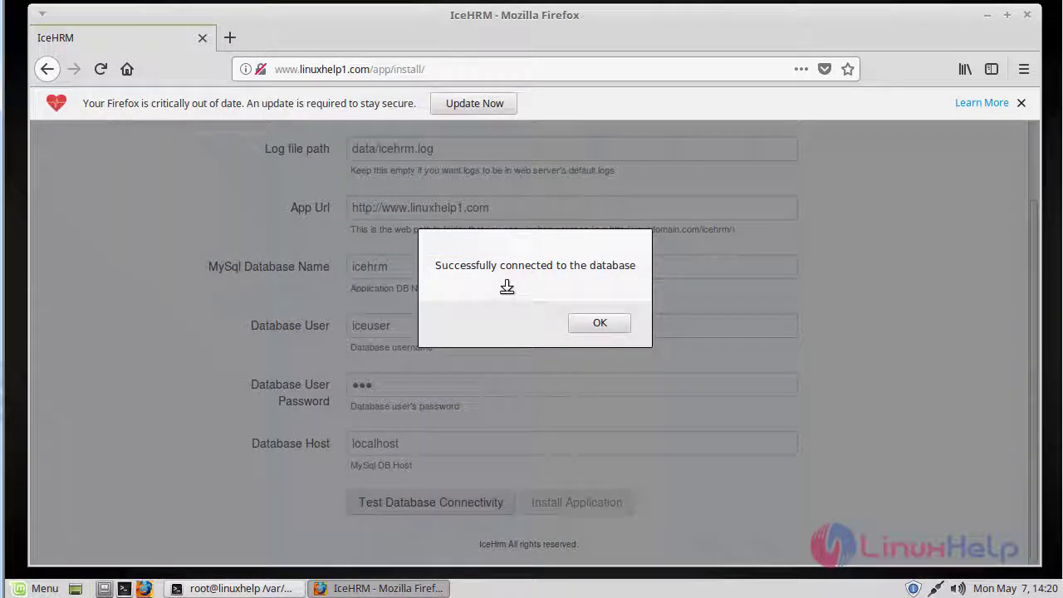
click(597, 322)
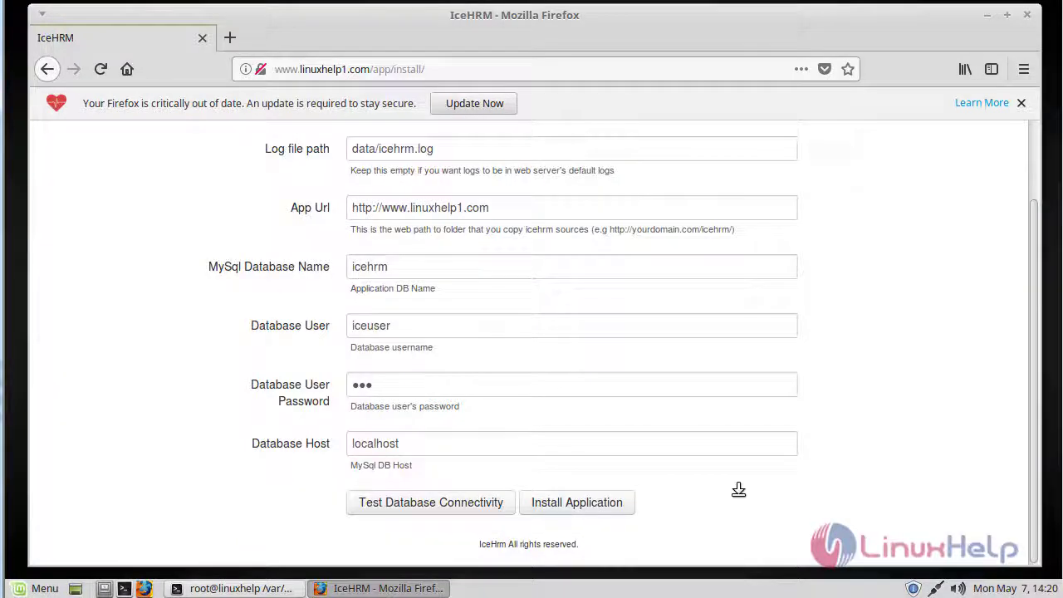
Install the IceHRM application without saving the login, and accept the success message.
click(576, 501)
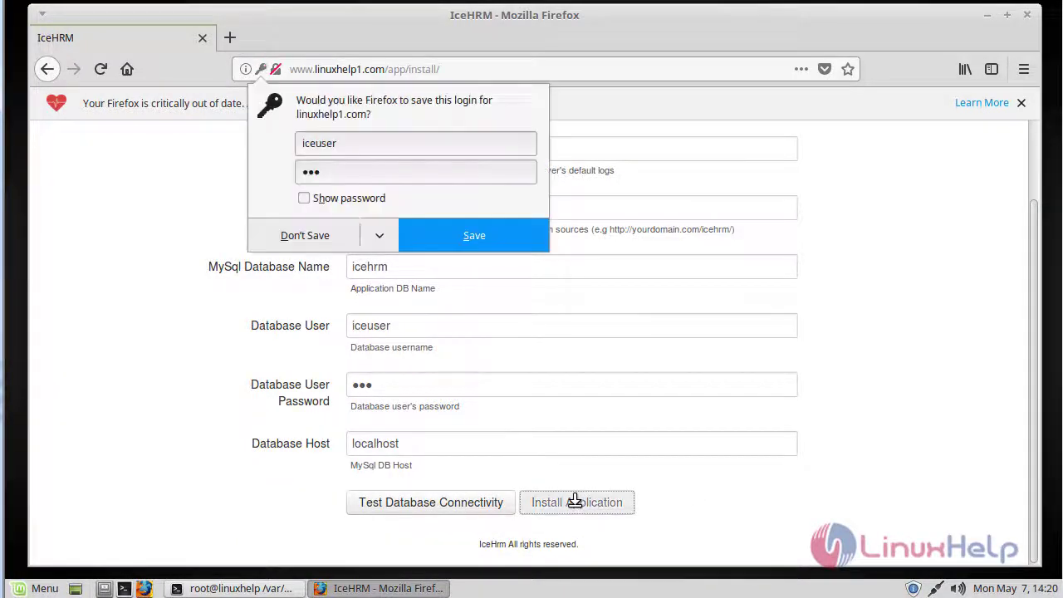
click(349, 242)
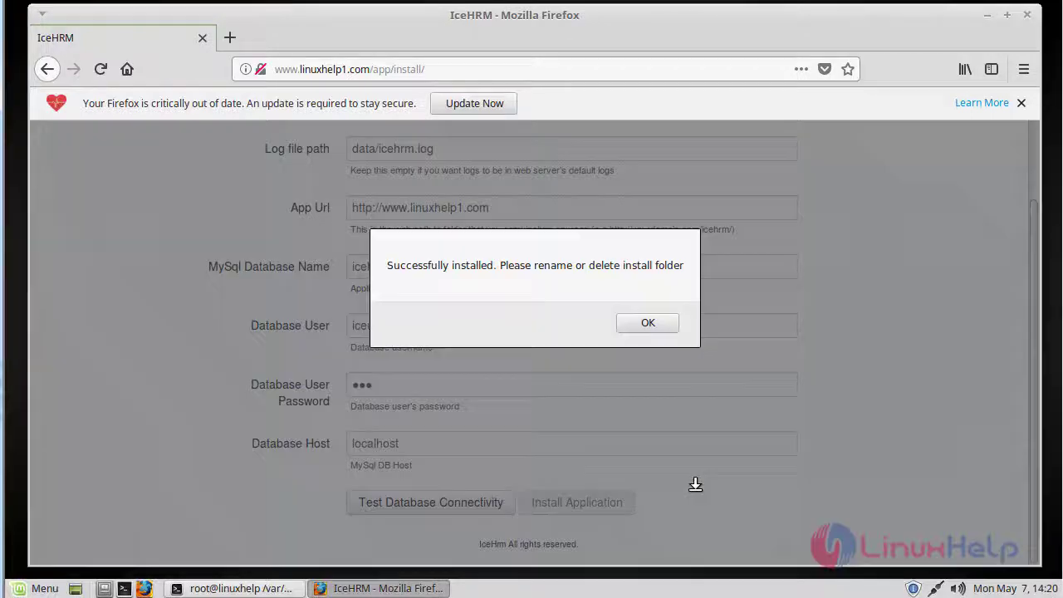
click(641, 323)
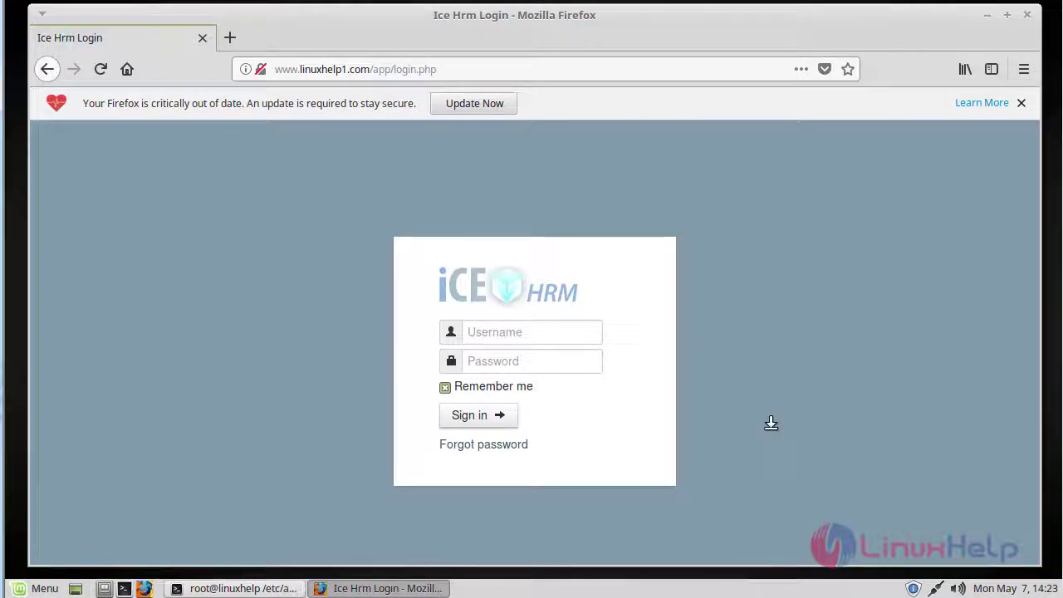
In the terminal, change to /var/www/html/icehrm/app/ and list its contents.
click(225, 588)
text(cd /va)
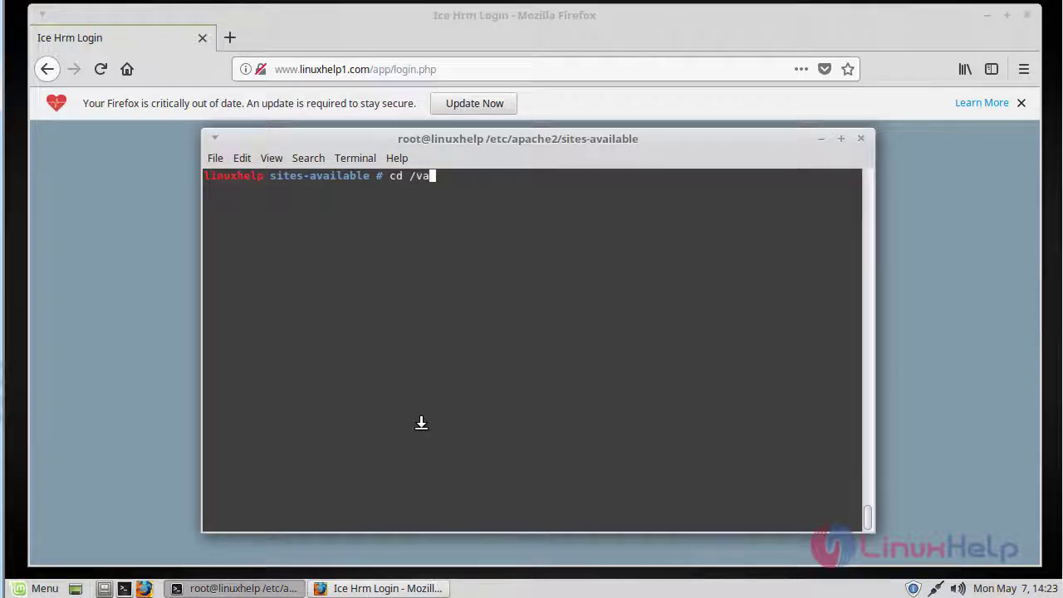
text(r/www/html/)
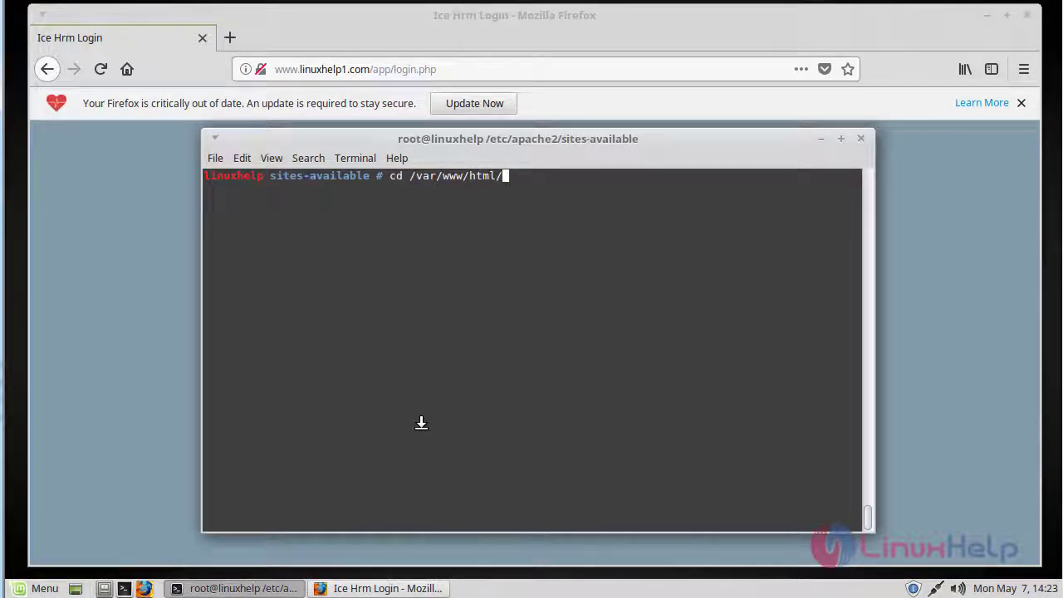
text(i)
key(Tab)
text(ap)
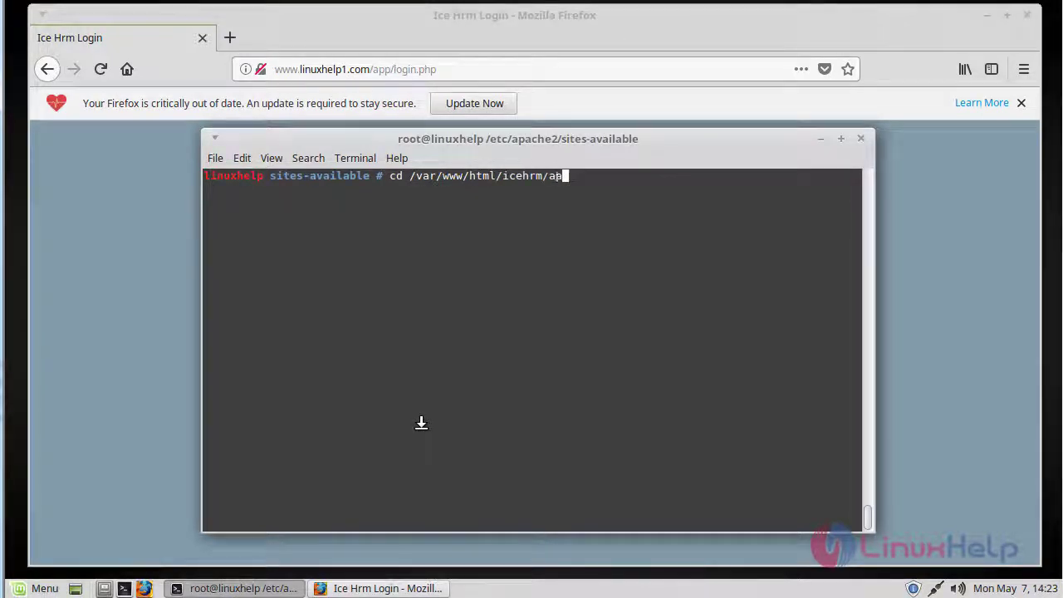
key(Tab)
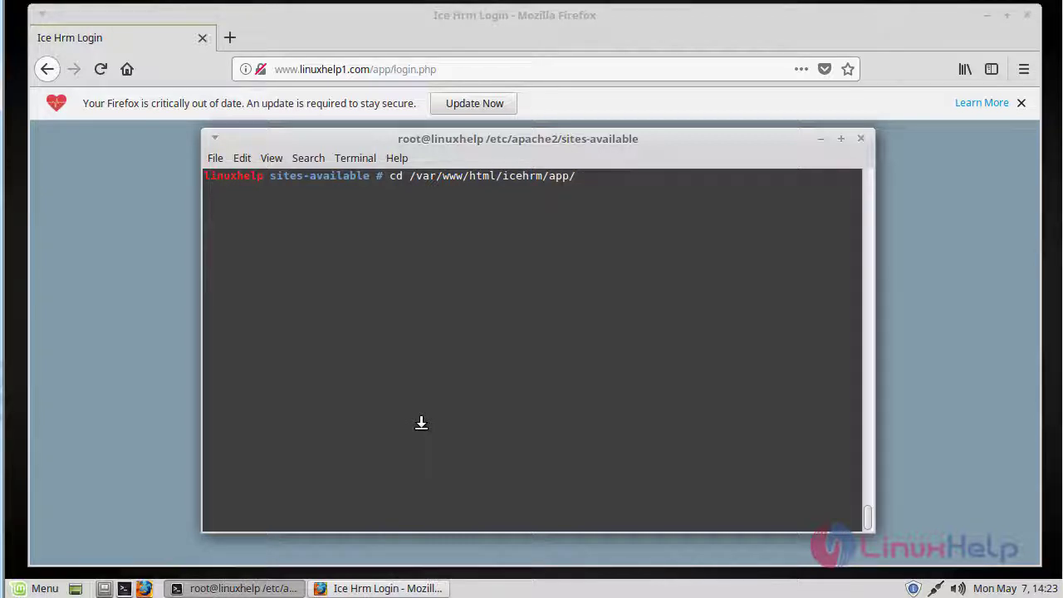
key(Return)
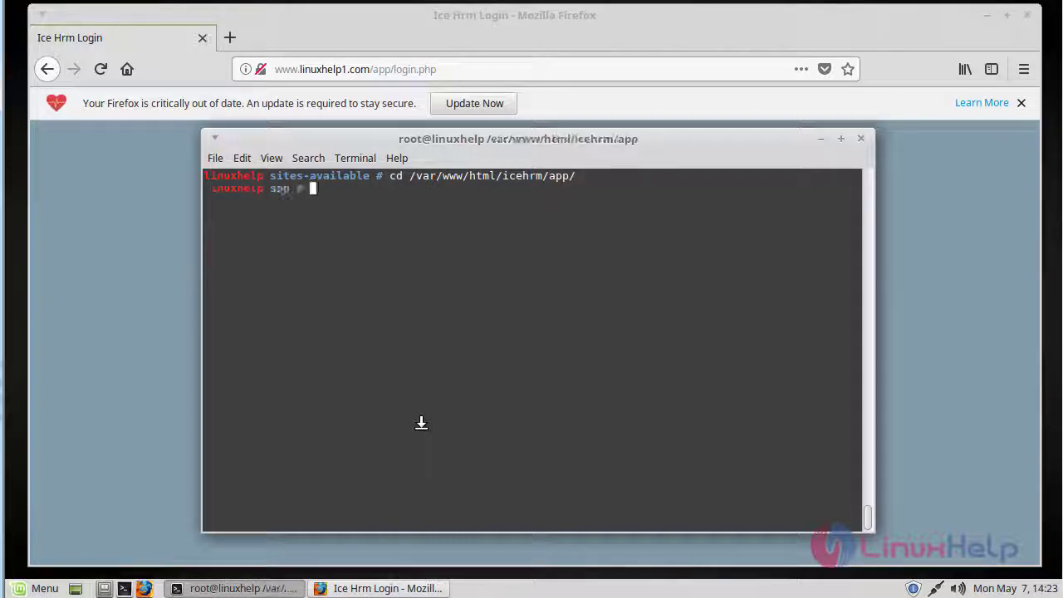
text(ls)
key(Return)
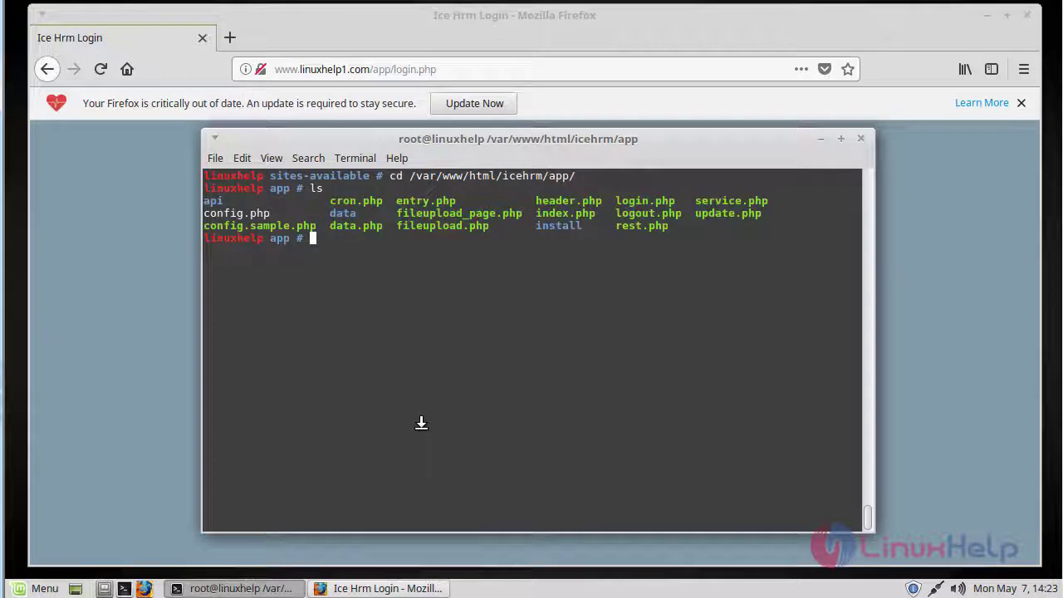
Delete the install/ folder with rm -rvf and enter systemctl restart apache2.service.
text(rm -rvf ins)
key(Tab)
key(Return)
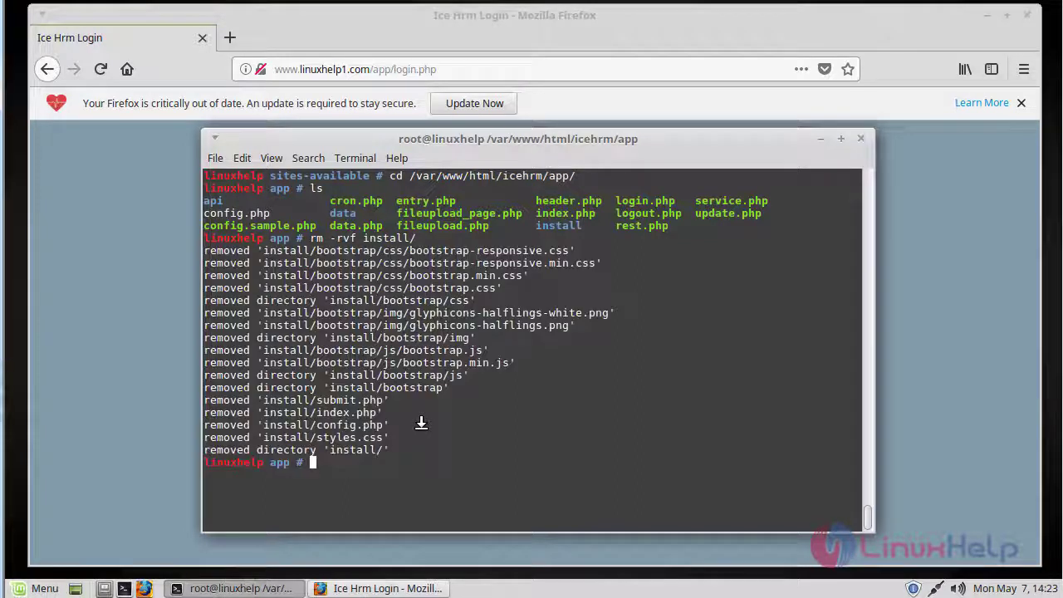
key(Return)
key(Return)
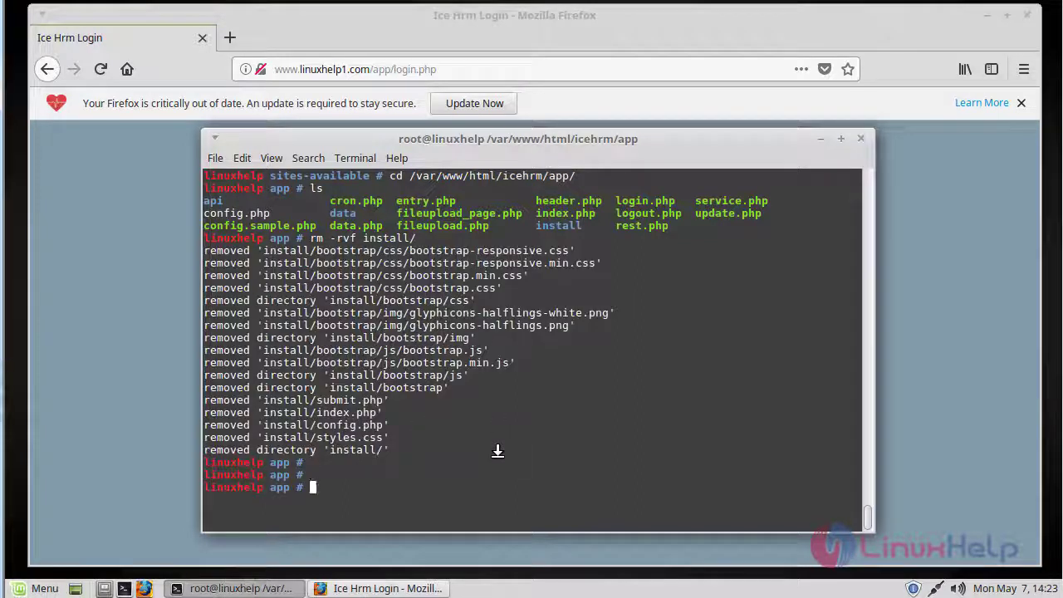
text(systemctl re)
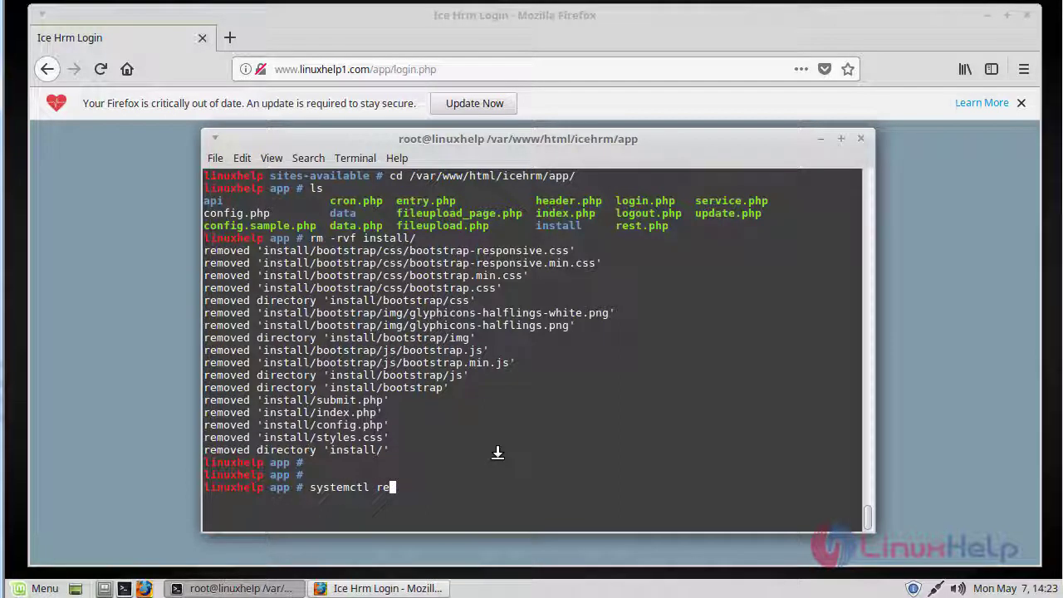
text(start apa)
key(Tab)
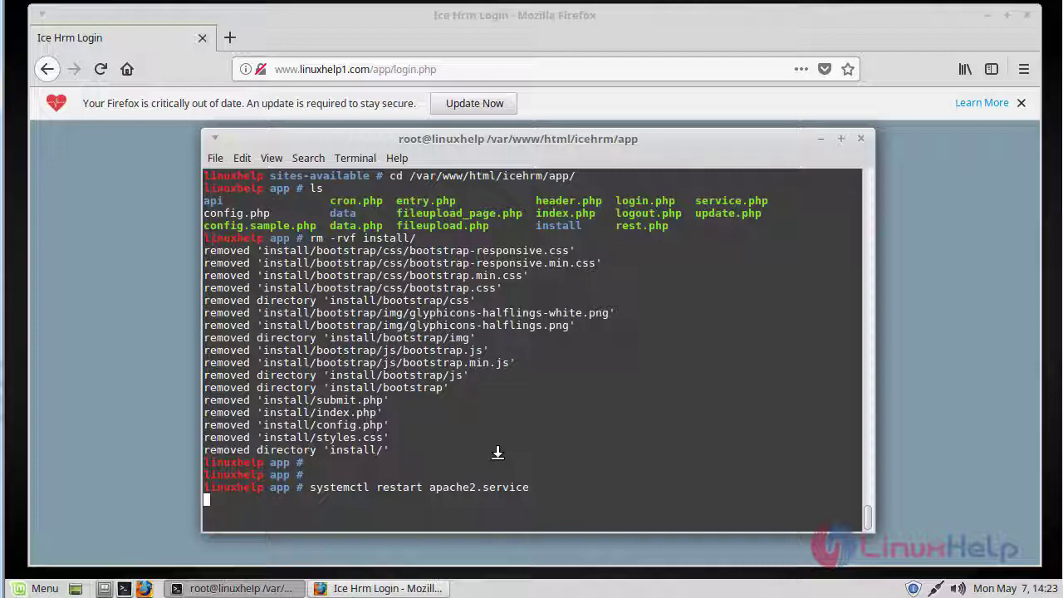
Sign in to IceHRM in Firefox as admin with the account password, declining to save the login.
click(886, 468)
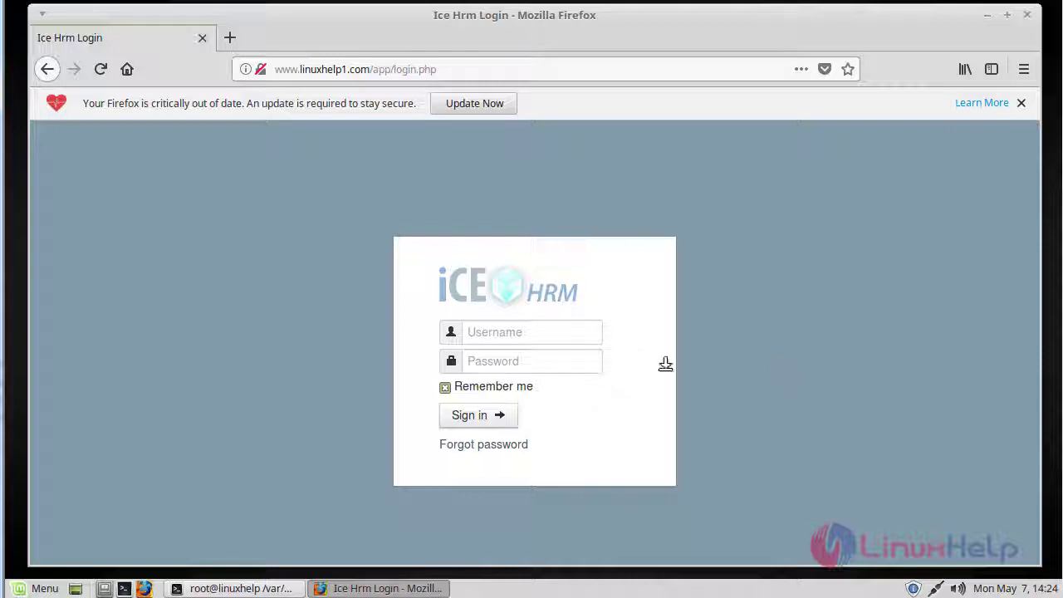
click(557, 332)
text(admin)
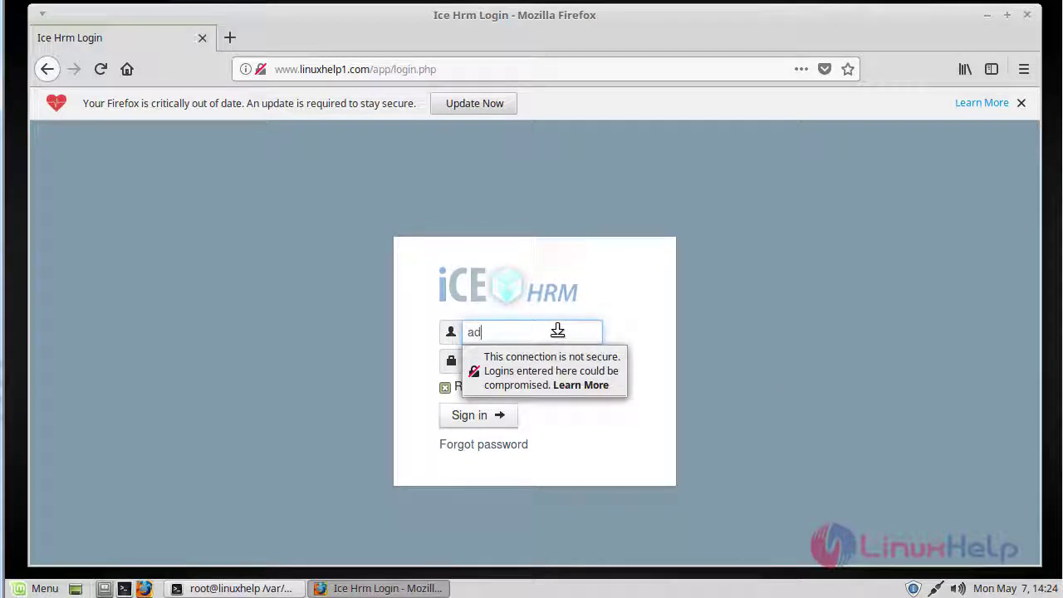
key(Tab)
text(a)
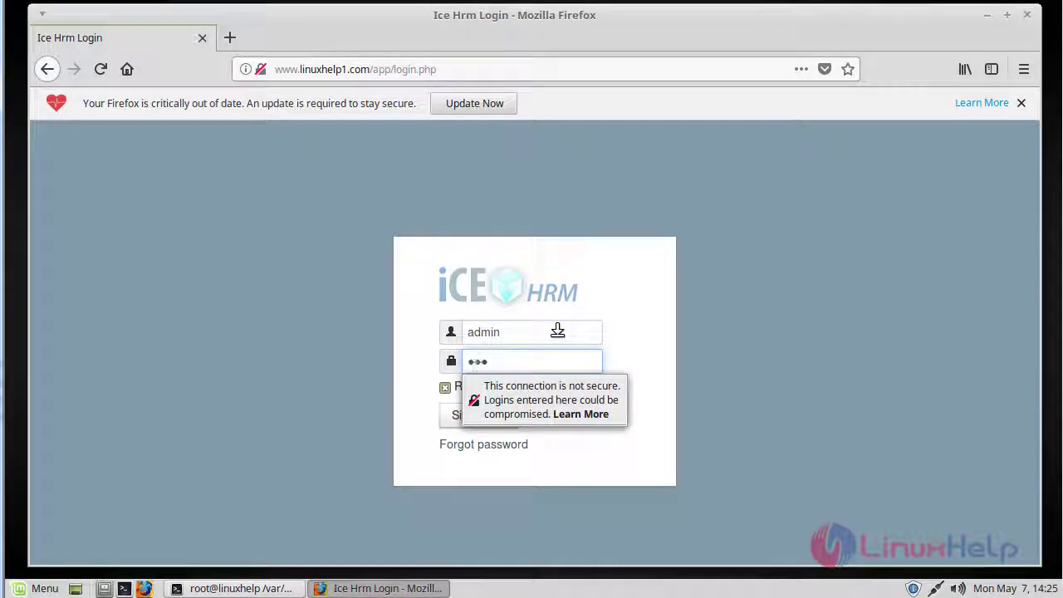
click(632, 338)
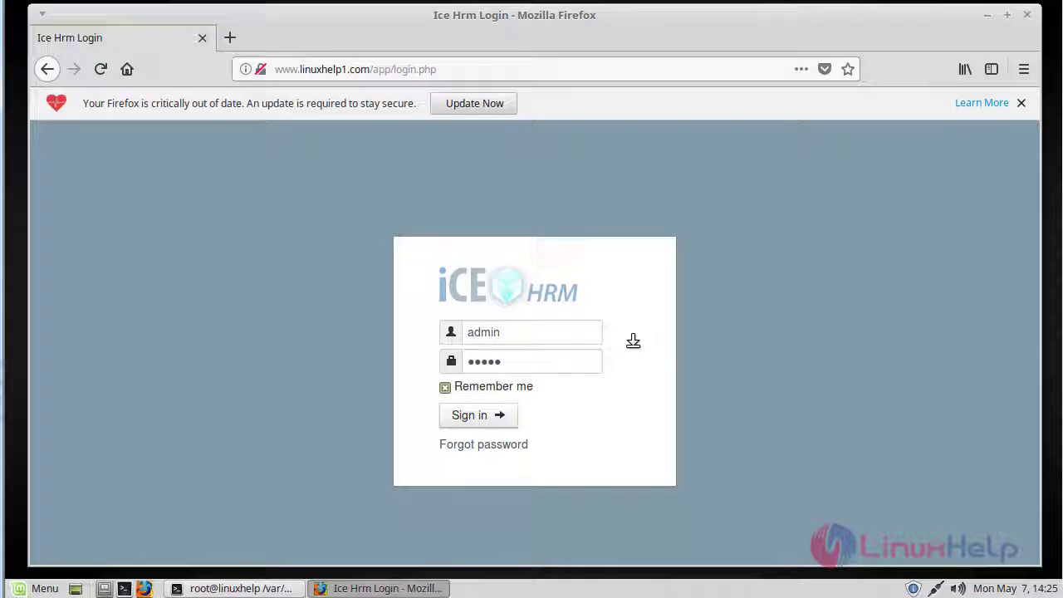
click(485, 417)
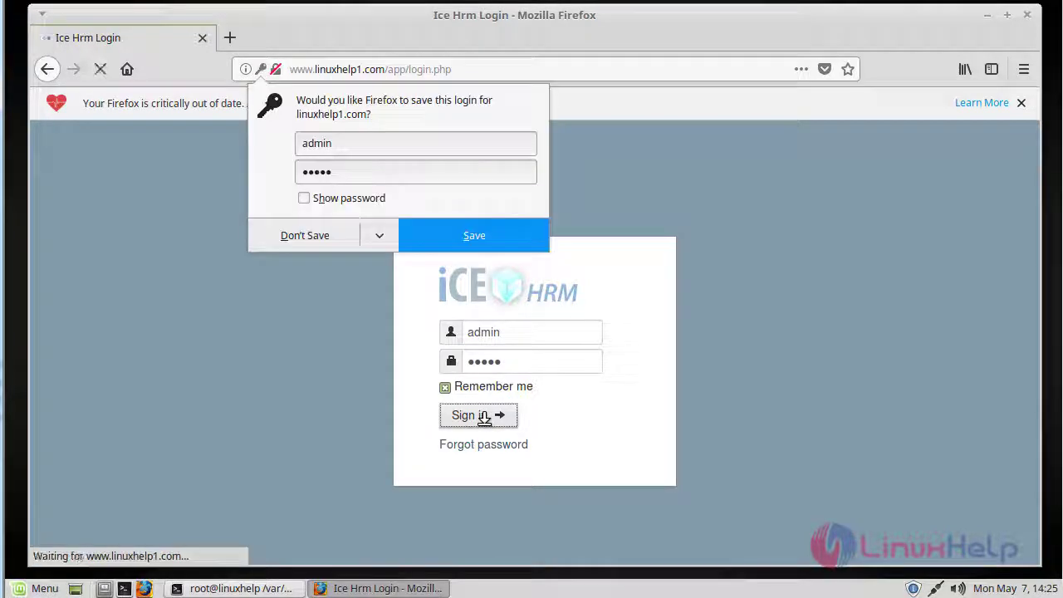
click(307, 231)
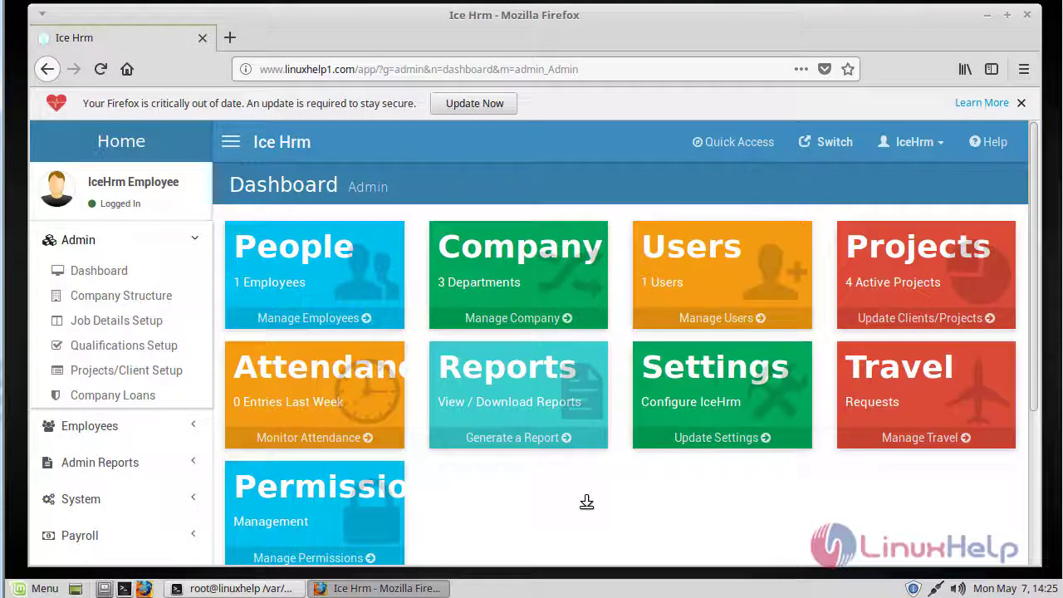
Go from the dashboard's People tile to Manage Employees.
click(365, 275)
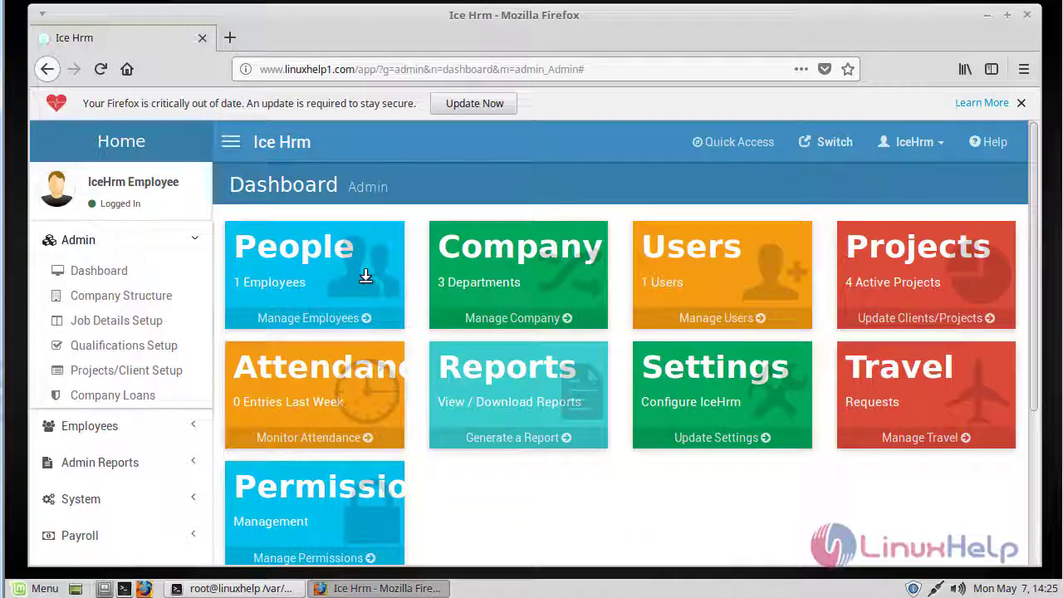
click(314, 310)
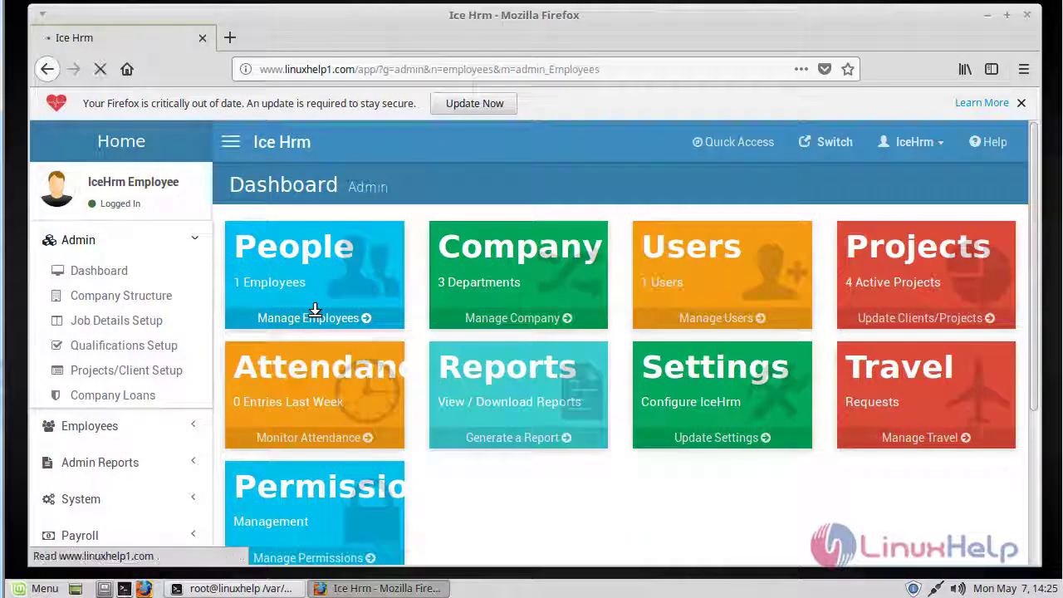